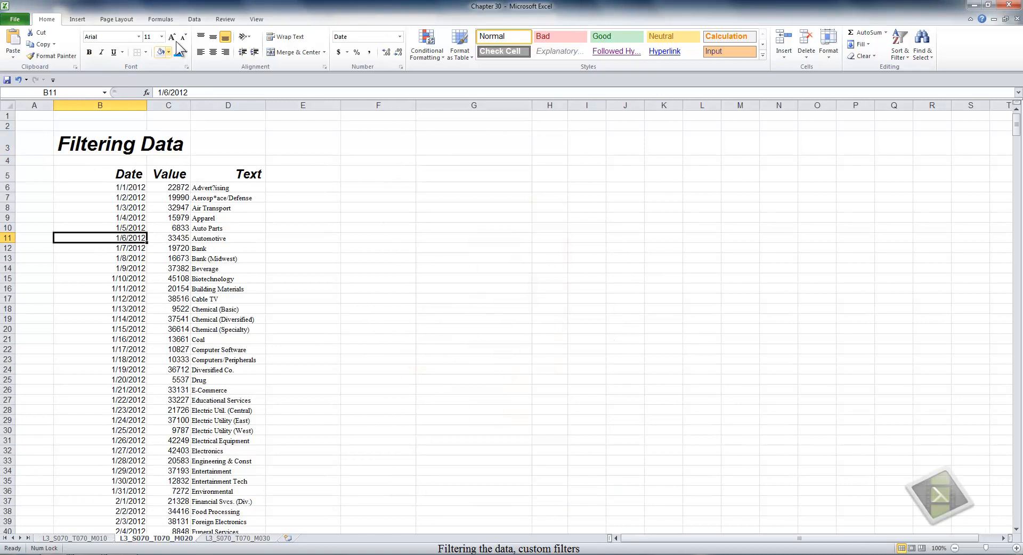
- Switch to the Data ribbon to reach the Sort & Filter commands for the Date, Value and Text list
left_click(195, 20)
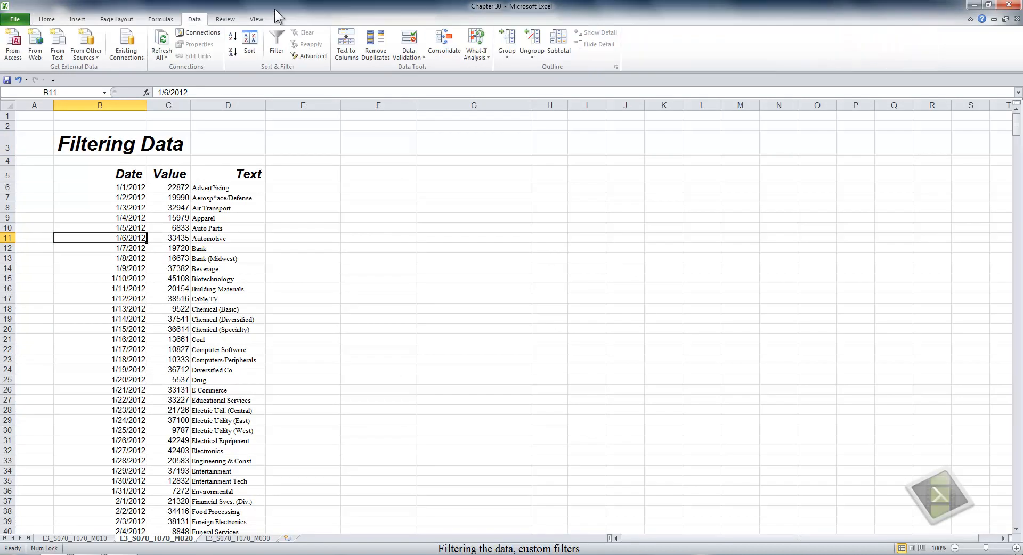
- Turn on AutoFilter for the Date, Value and Text headers and view the Date column's filter list
left_click(278, 40)
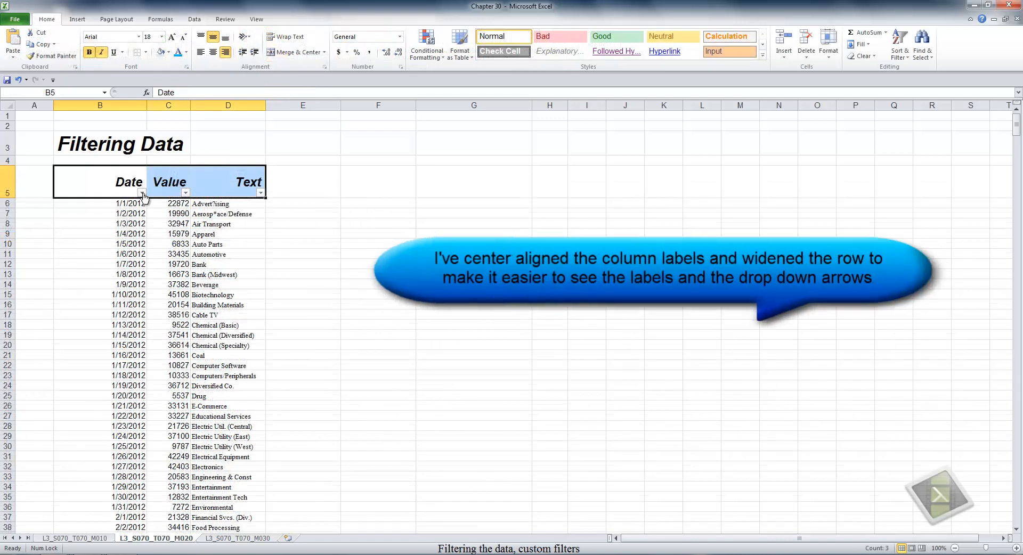
left_click(141, 193)
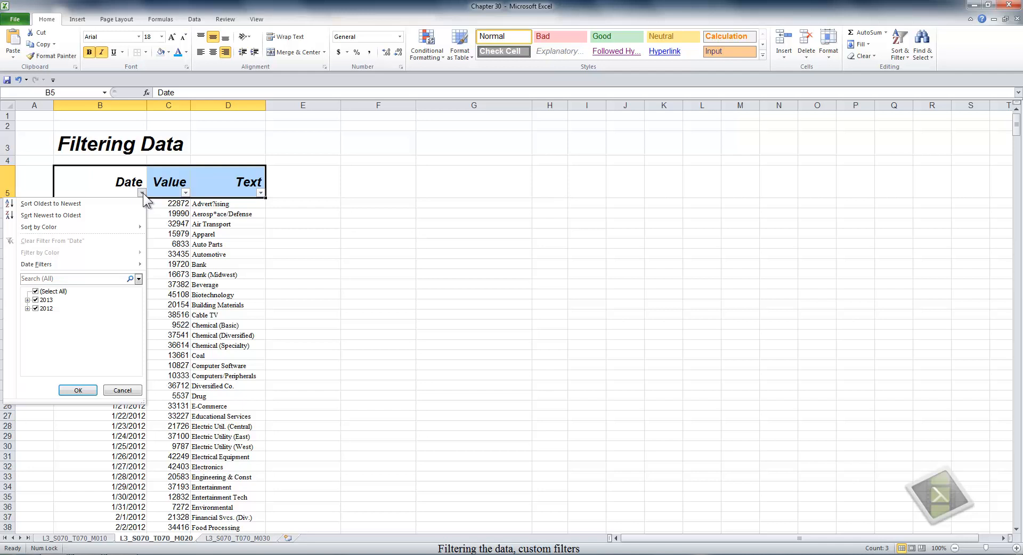
- Start a Date Filters > Equals custom filter on the Date column
left_click(189, 224)
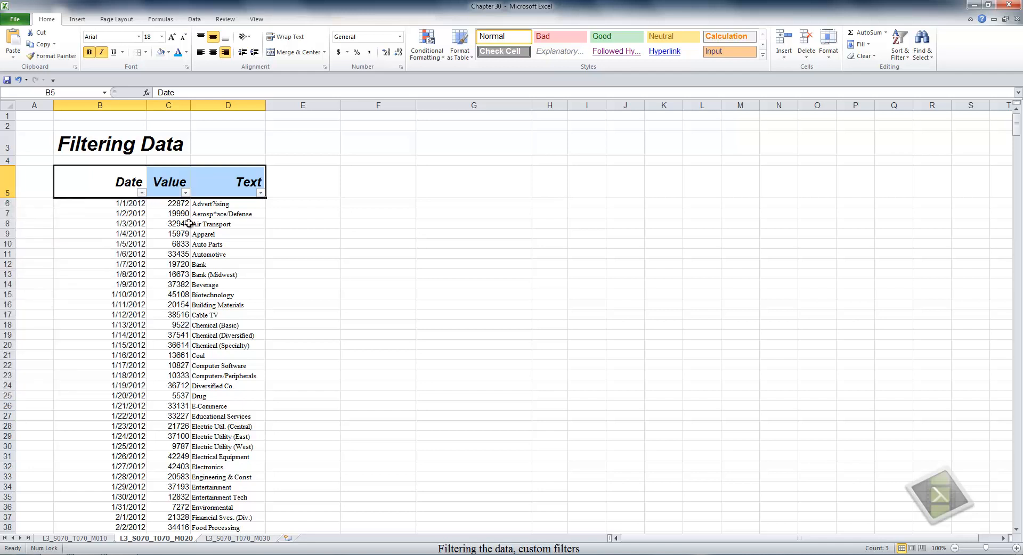
left_click(141, 192)
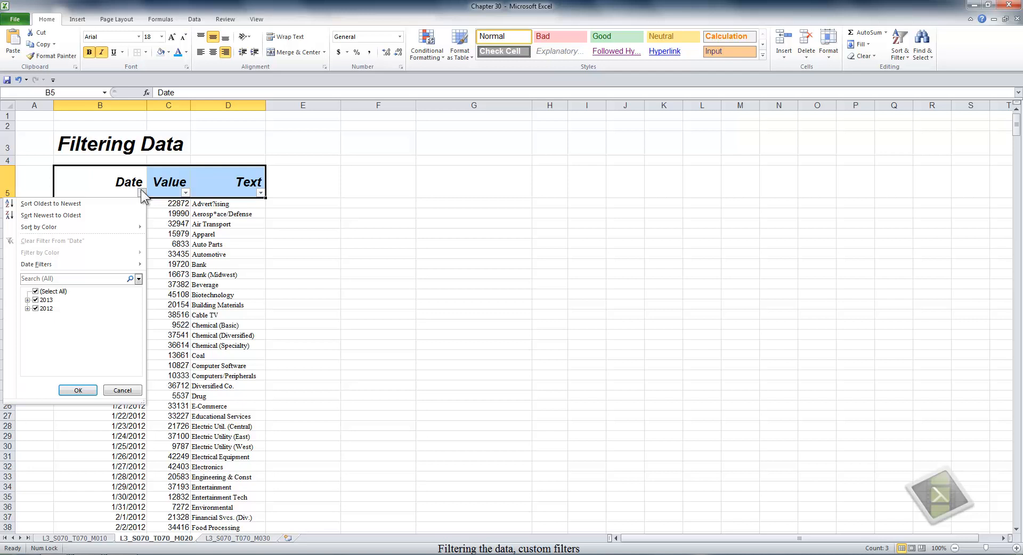
mouse_move(100, 264)
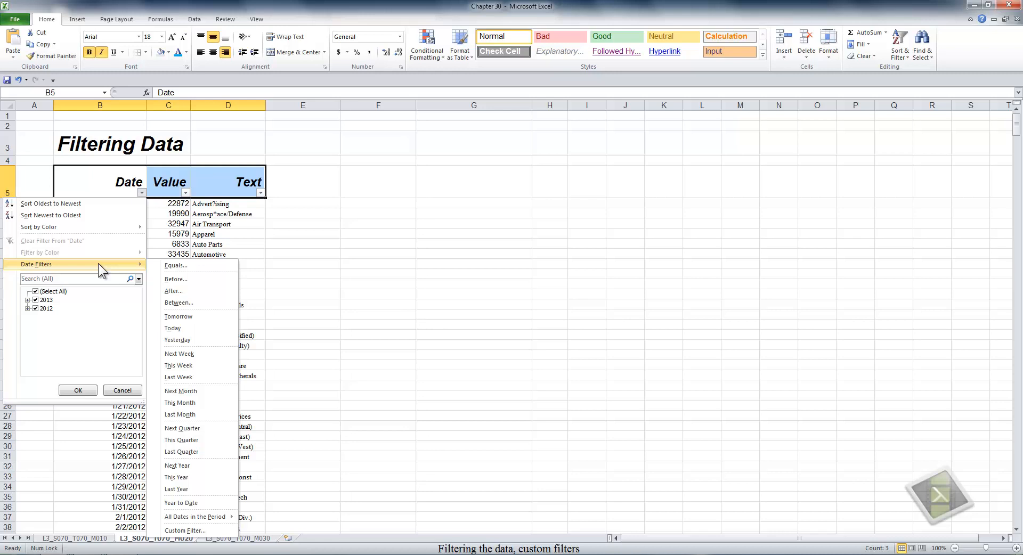
left_click(188, 264)
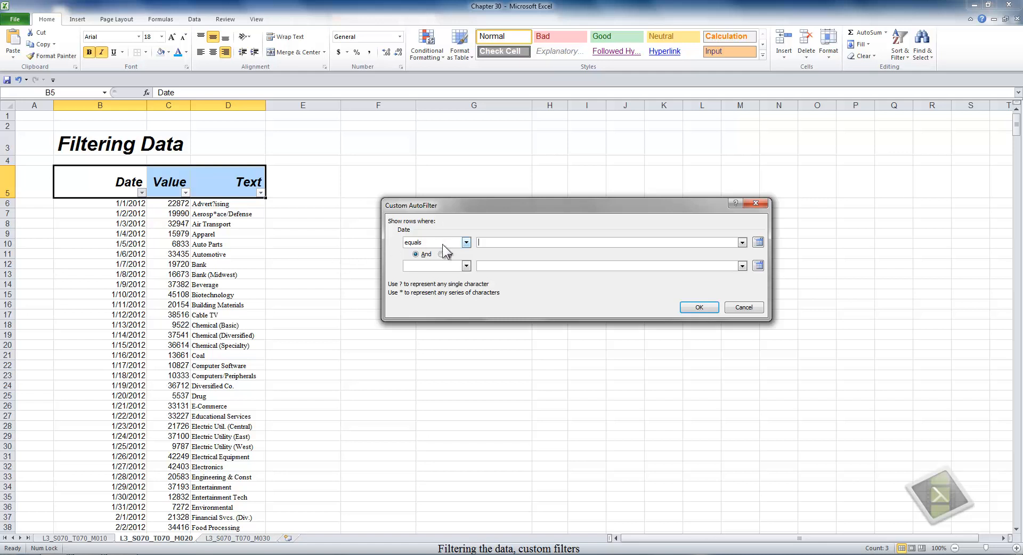
- Filter Date to equal 12/11/2012 via the date picker, leaving only the 45509 Machinery row
left_click(465, 243)
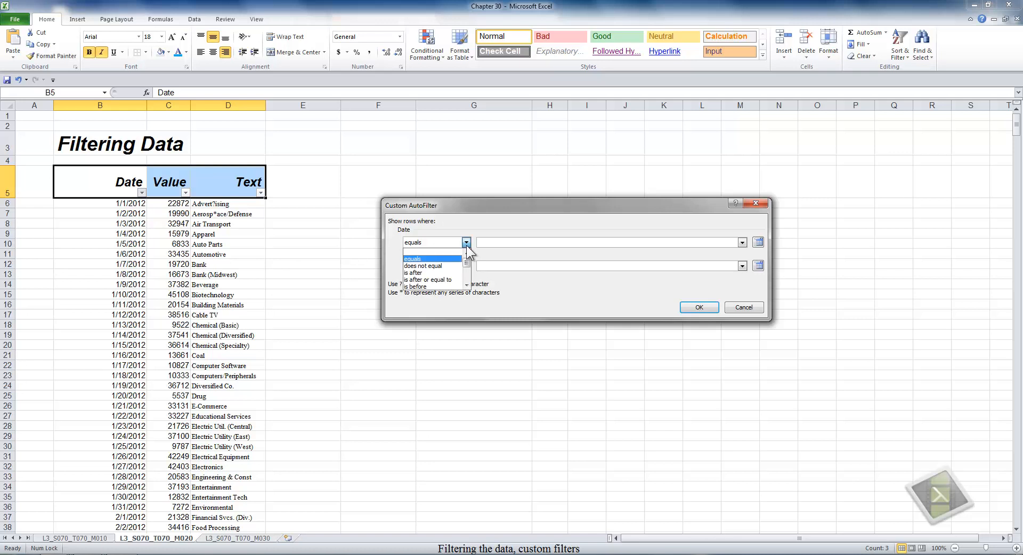
left_click(466, 284)
left_click(466, 284)
left_click(466, 284)
left_click(466, 285)
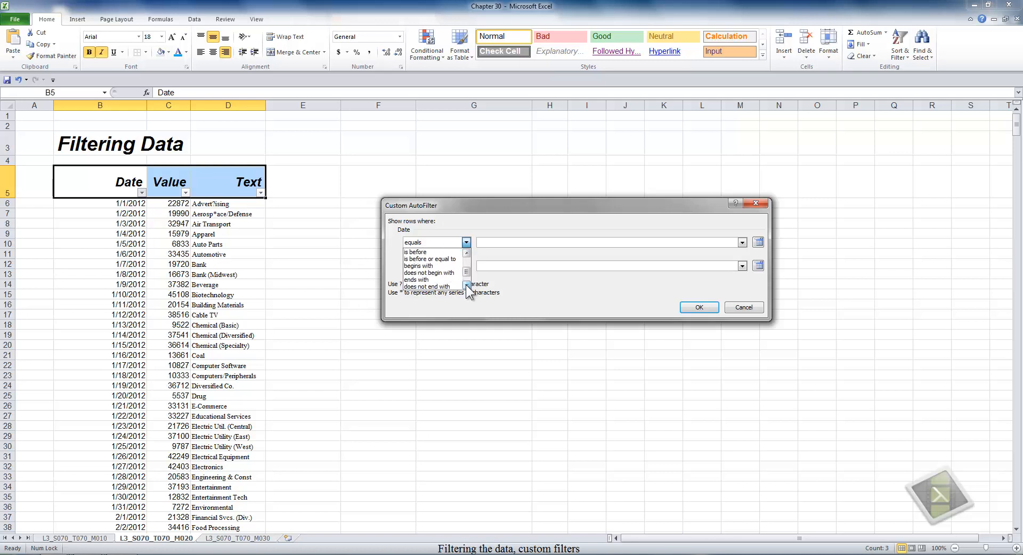
left_click(466, 284)
left_click(466, 285)
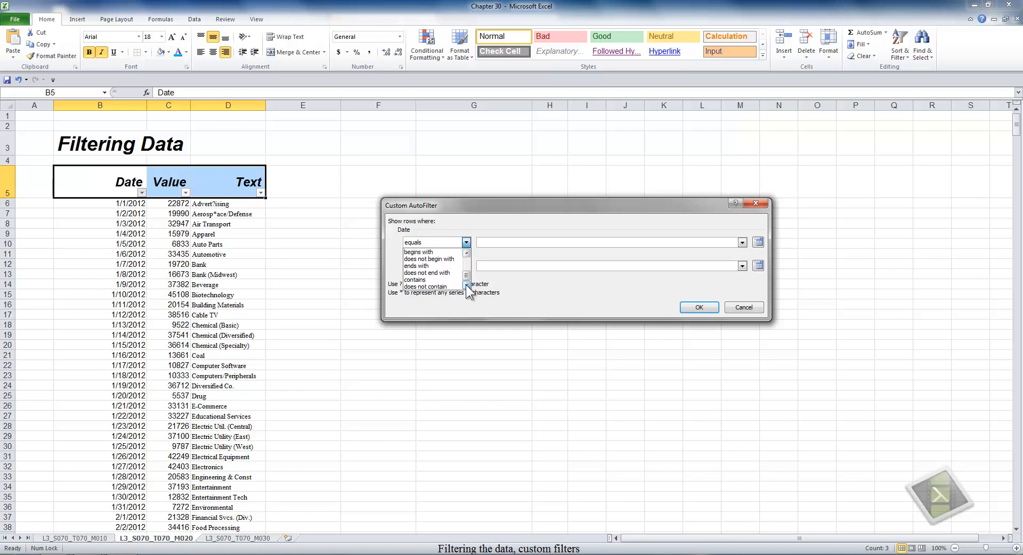
left_click(758, 242)
left_click(758, 242)
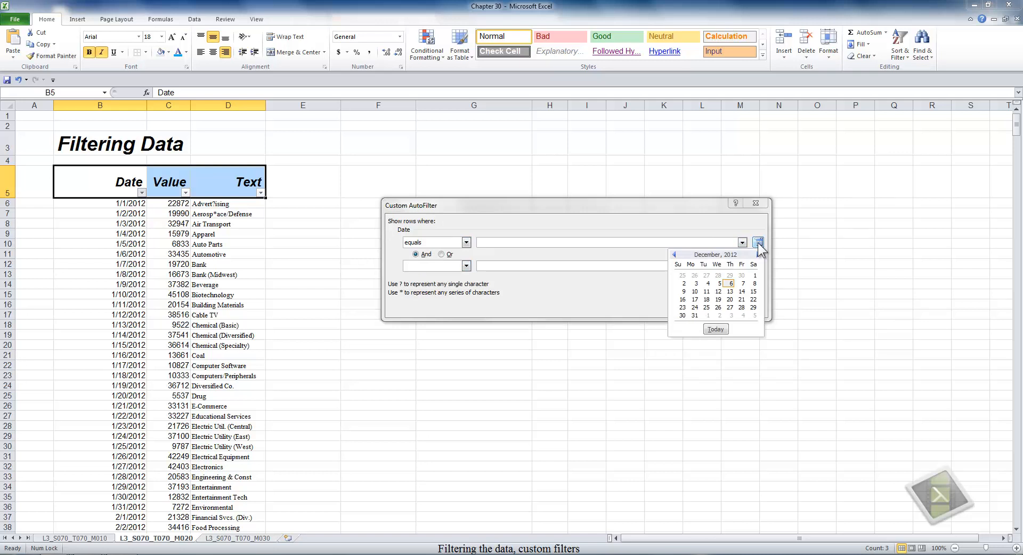
left_click(706, 292)
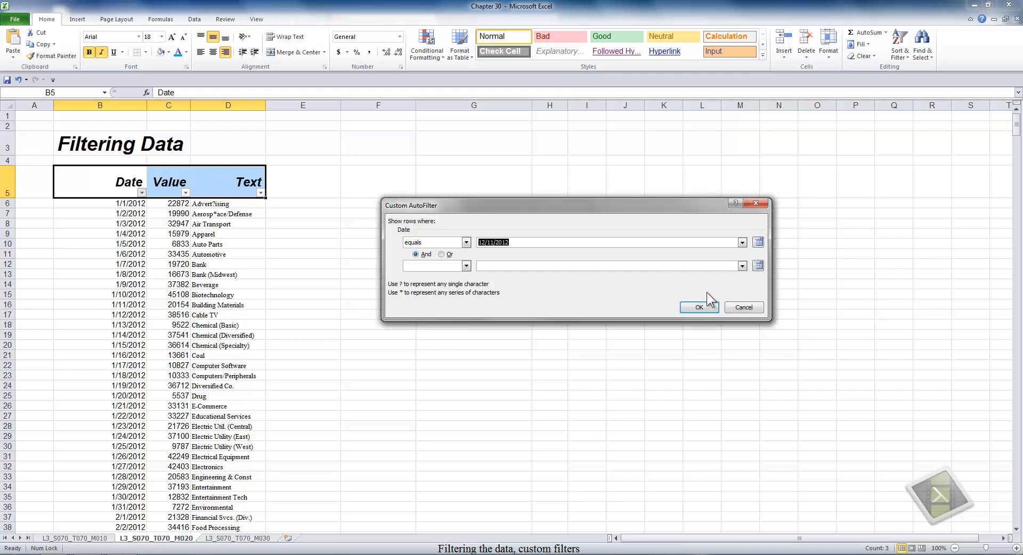
left_click(702, 308)
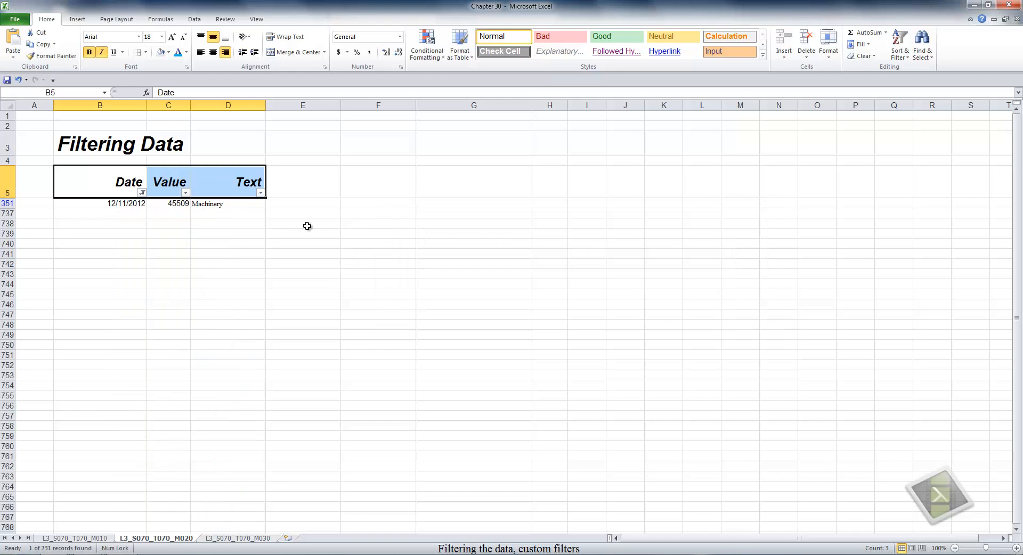
- Clear the 12/11/2012 Date filter, then look at the Between dates setup without applying it
left_click(142, 194)
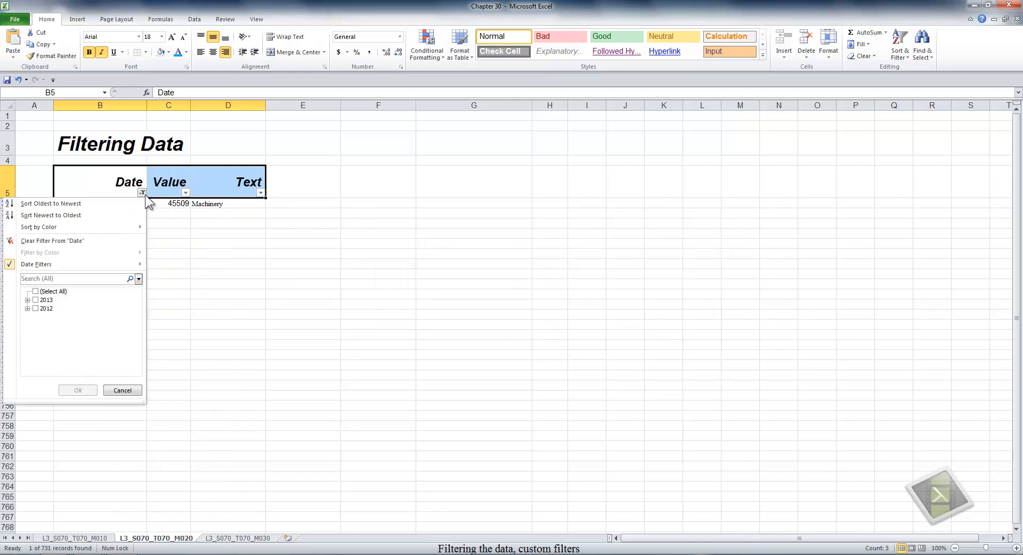
left_click(108, 242)
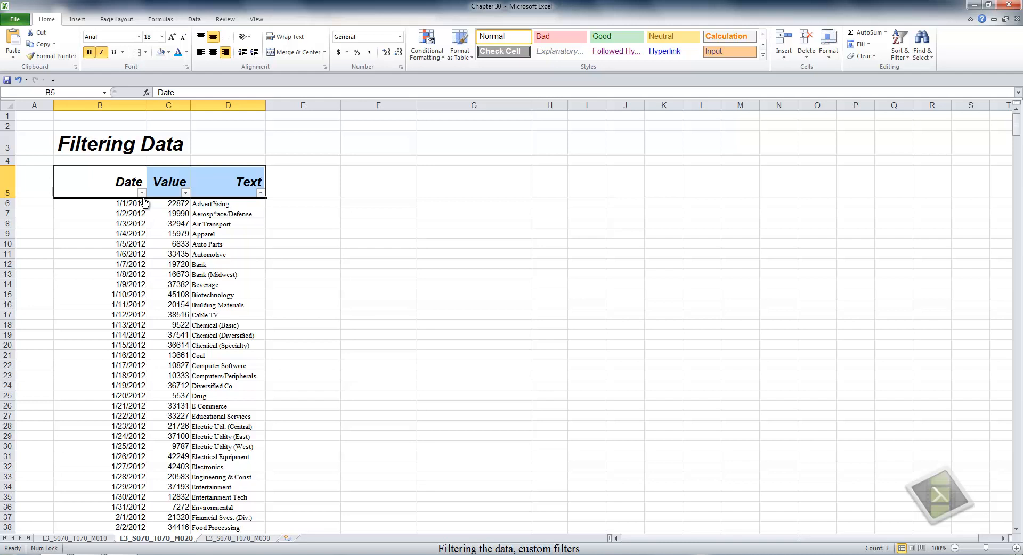
left_click(142, 193)
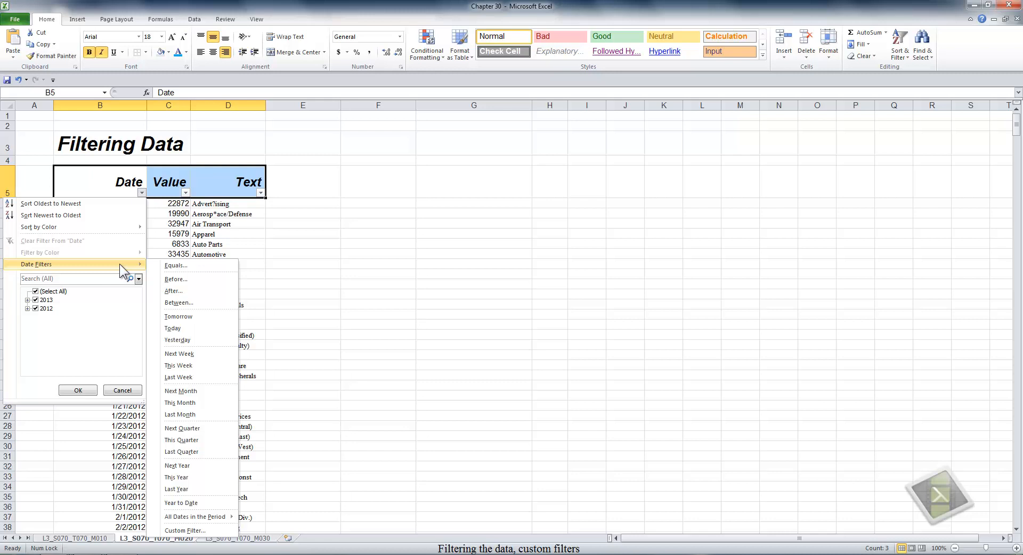
left_click(186, 301)
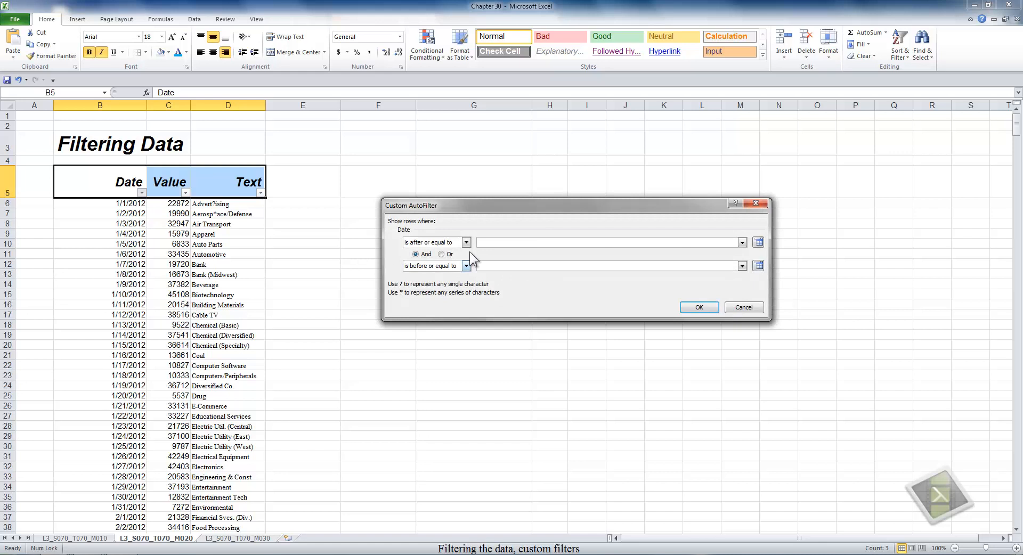
left_click(699, 306)
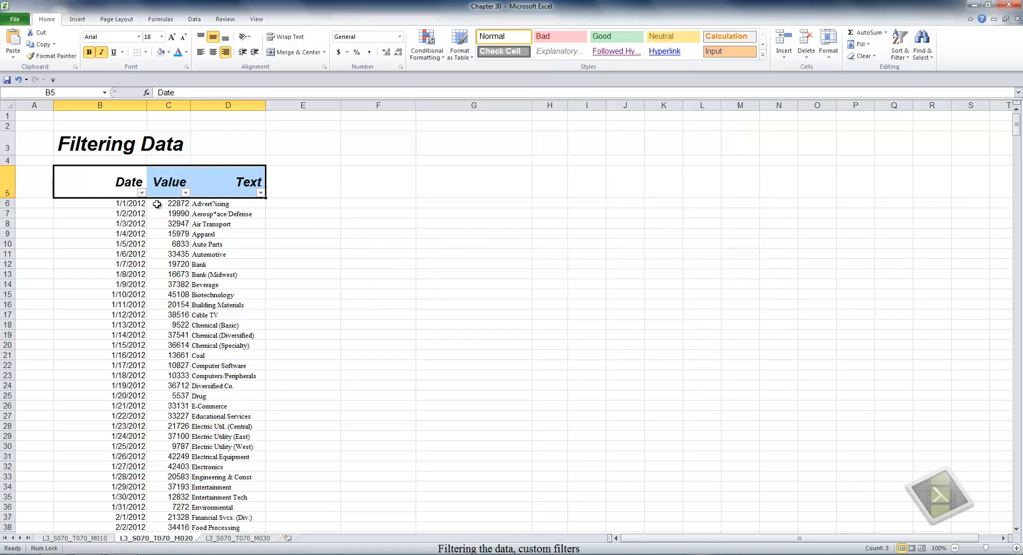
- Filter Date to This Quarter (92 of 731 records), review its date range, then clear it
left_click(141, 193)
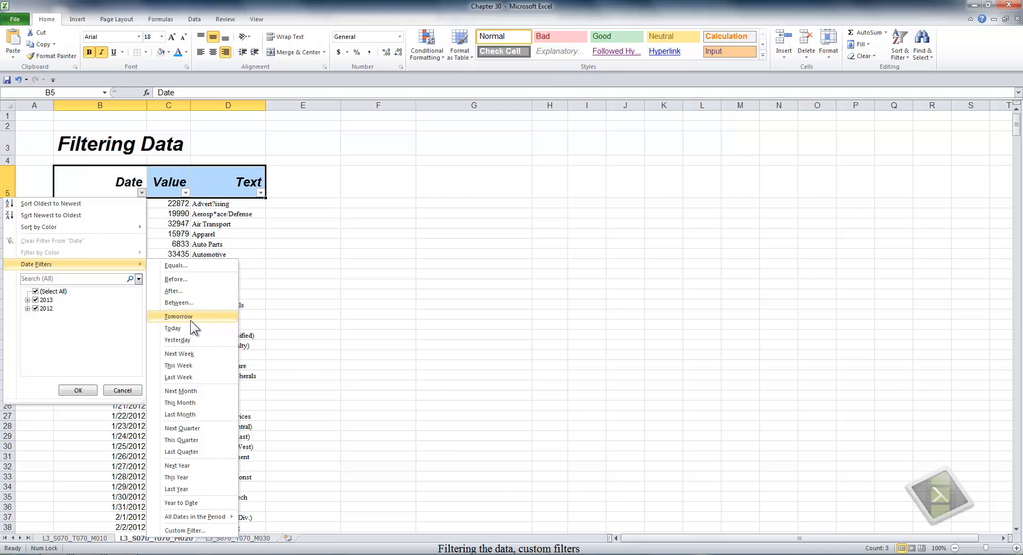
left_click(191, 440)
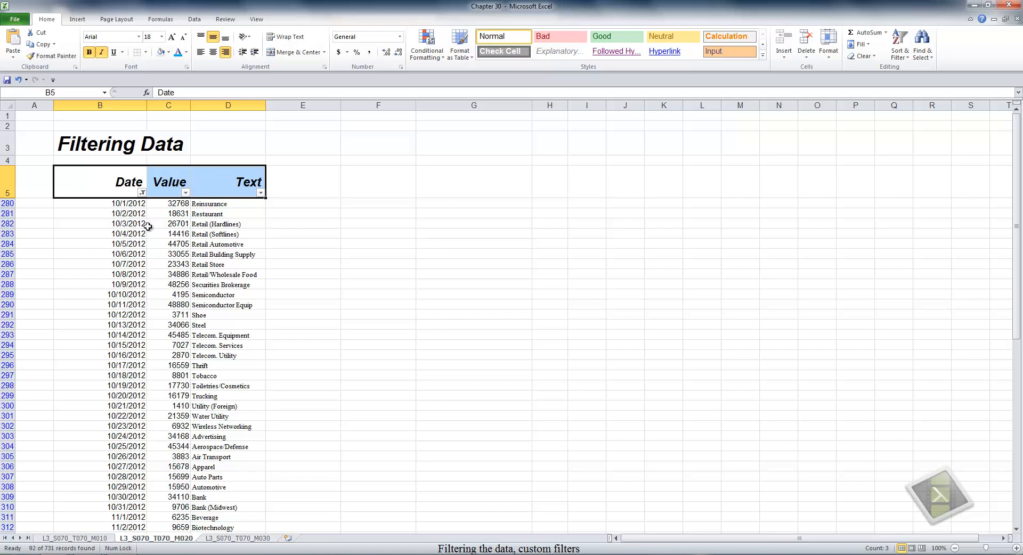
left_click(142, 192)
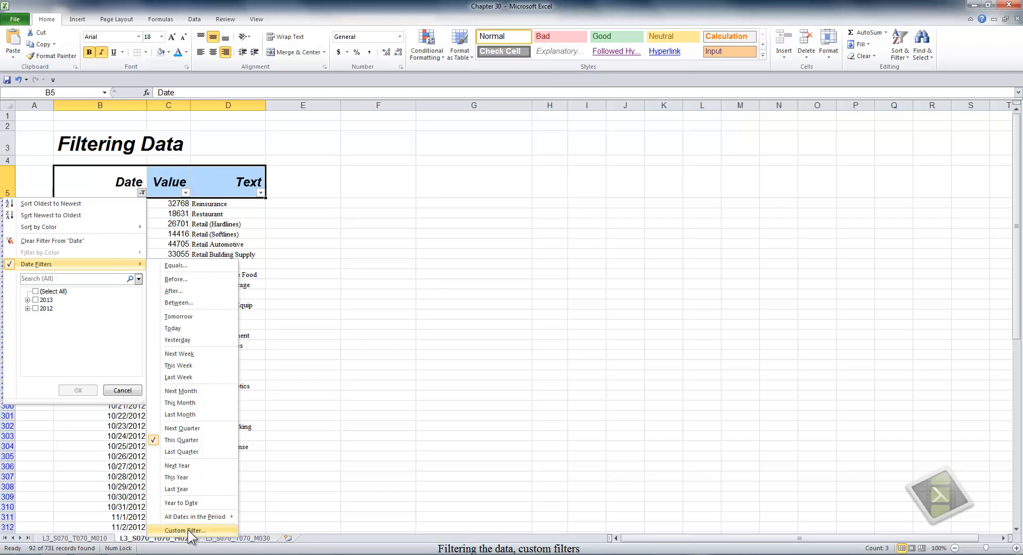
left_click(188, 530)
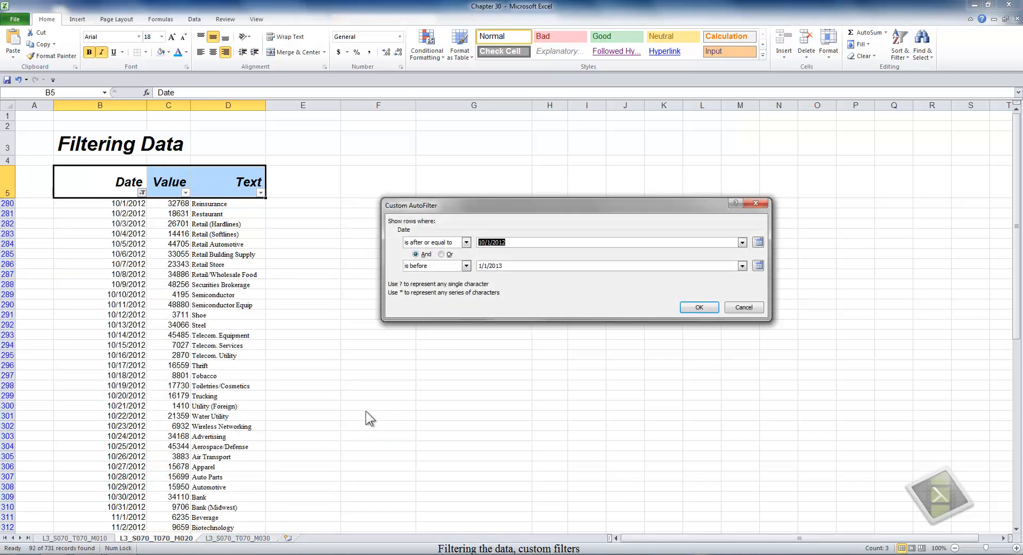
left_click(699, 308)
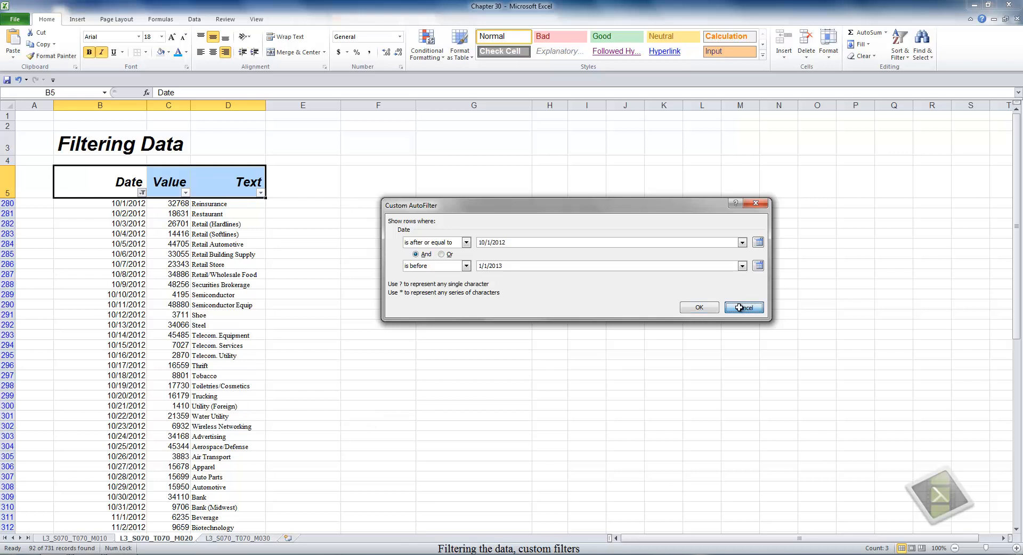
left_click(142, 192)
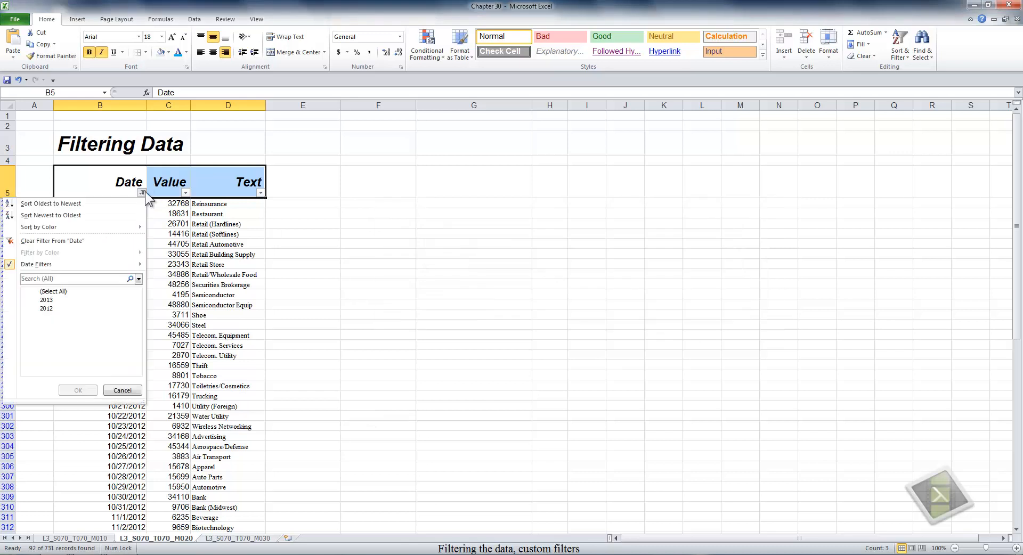
left_click(90, 241)
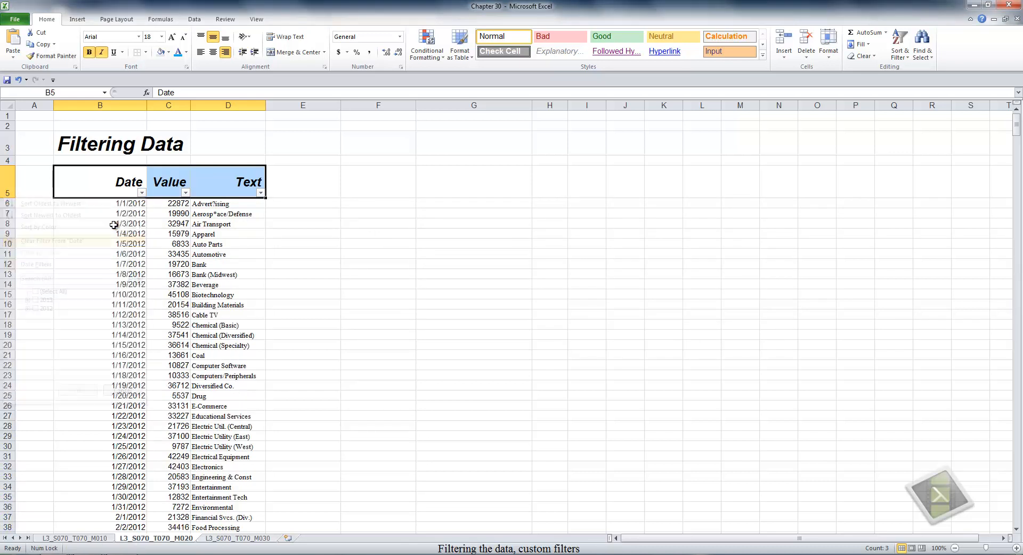
- Browse the Date Filters period options, then bring up the Value column's filter list
left_click(142, 193)
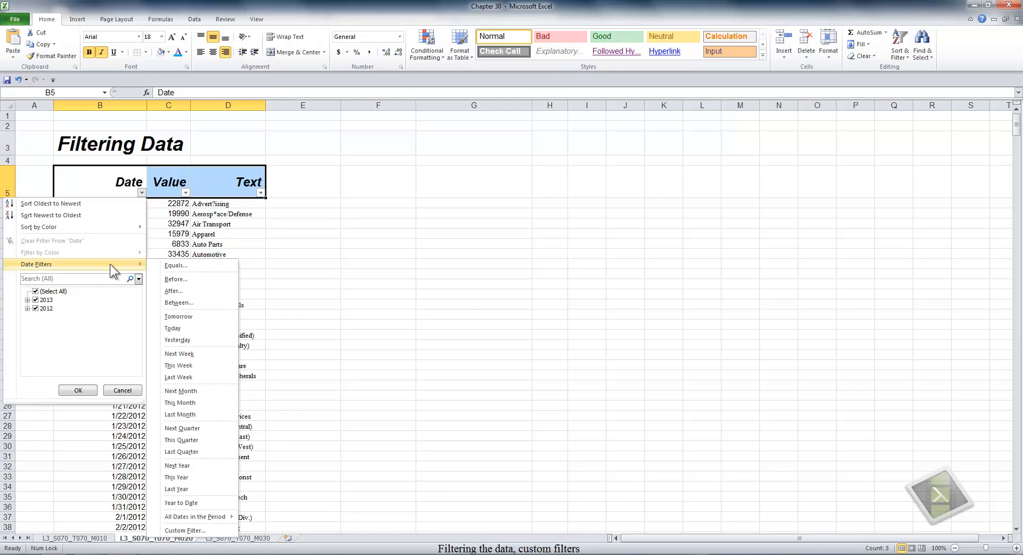
mouse_move(231, 516)
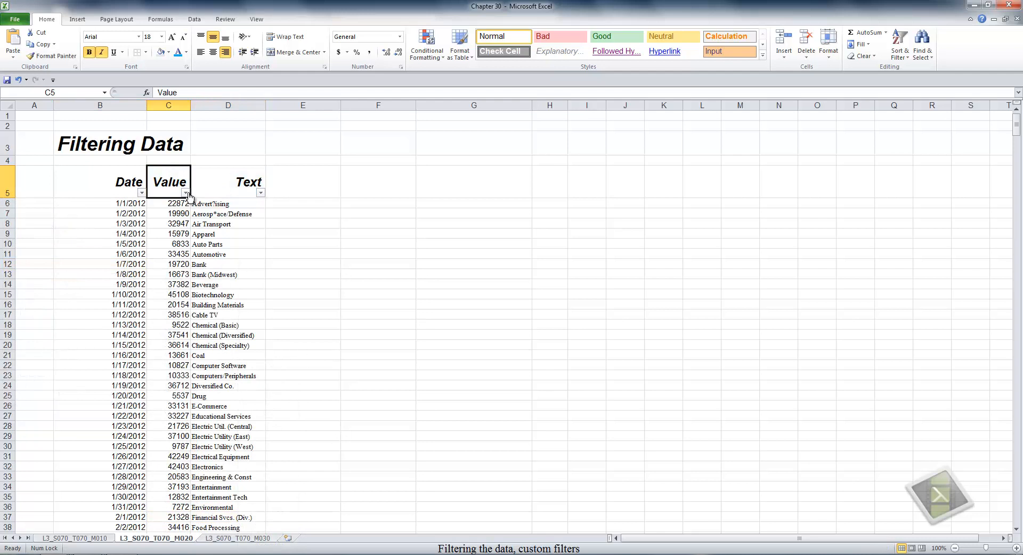
left_click(186, 193)
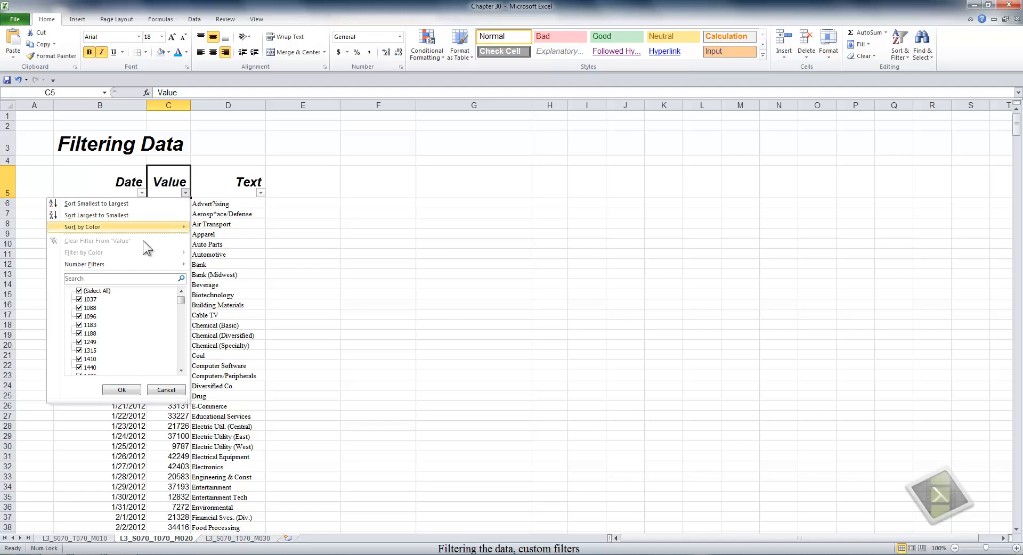
- Apply a custom 'equals 10423' number filter to Value, showing the E-Commerce and Drug rows
mouse_move(121, 261)
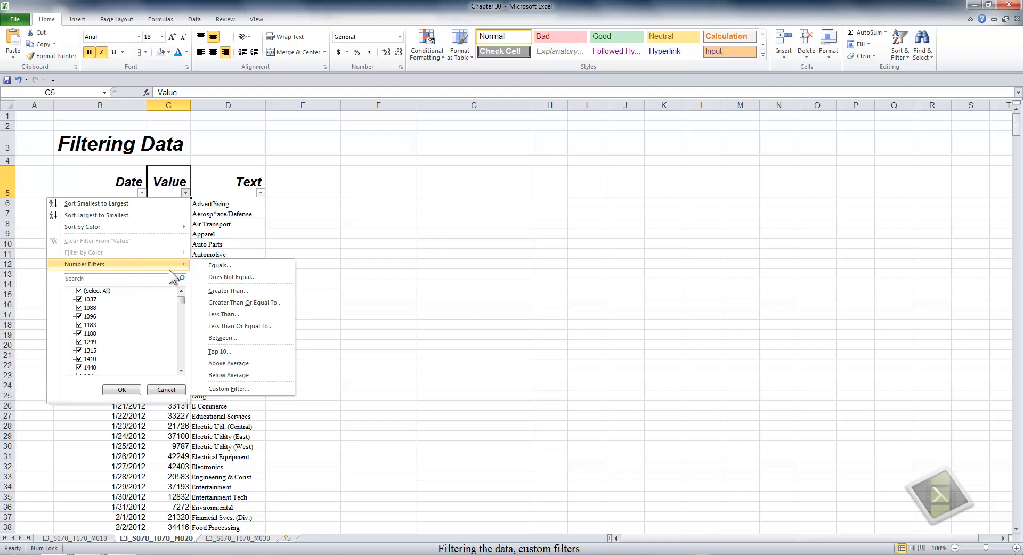
left_click(225, 264)
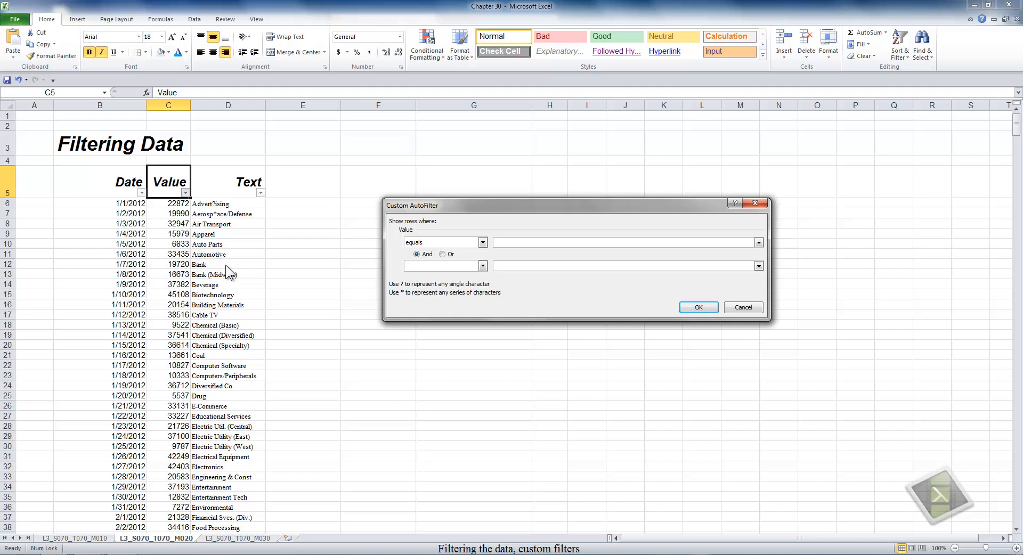
left_click(483, 243)
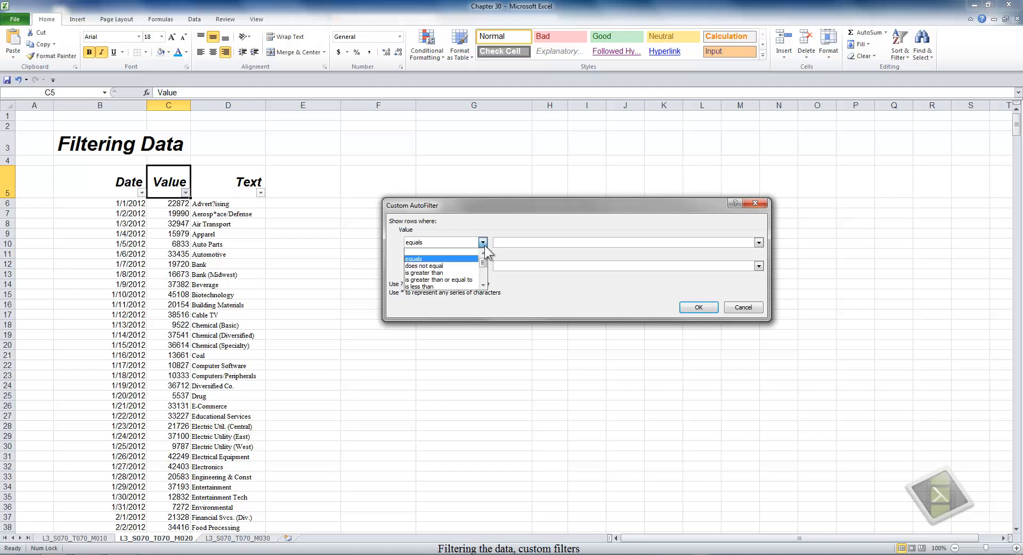
left_click(484, 286)
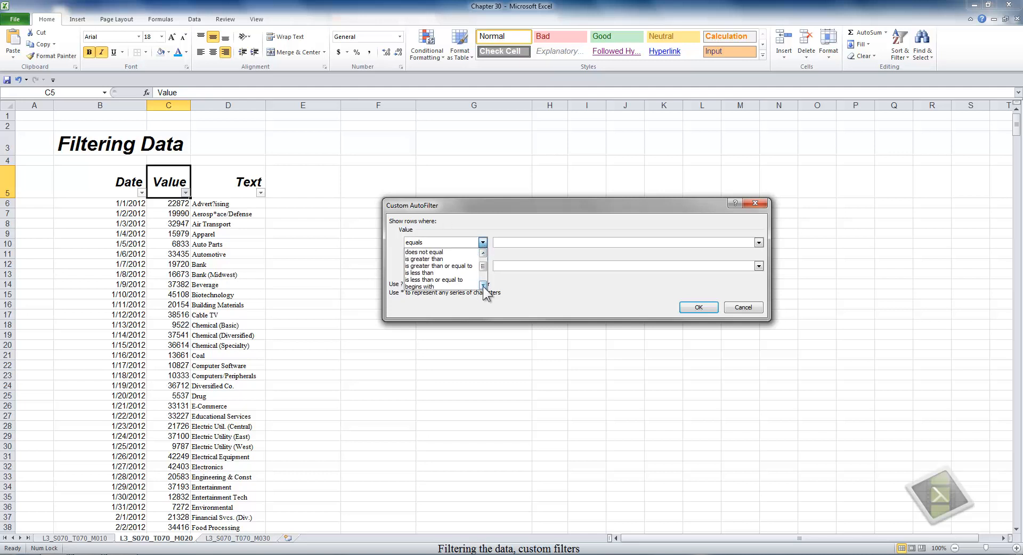
left_click(483, 286)
left_click(483, 286)
left_click(484, 286)
left_click(484, 286)
left_click(483, 286)
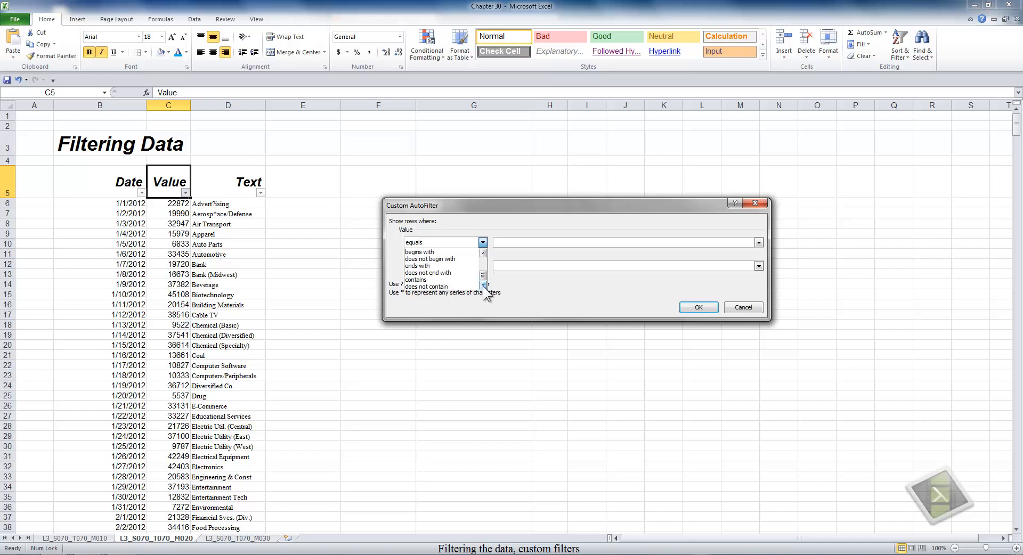
left_click(509, 241)
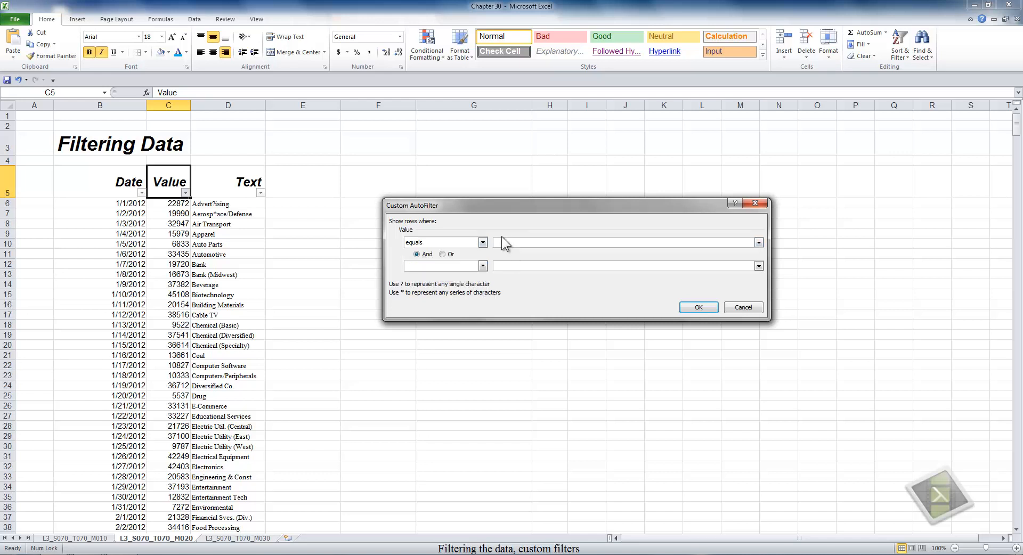
left_click(758, 243)
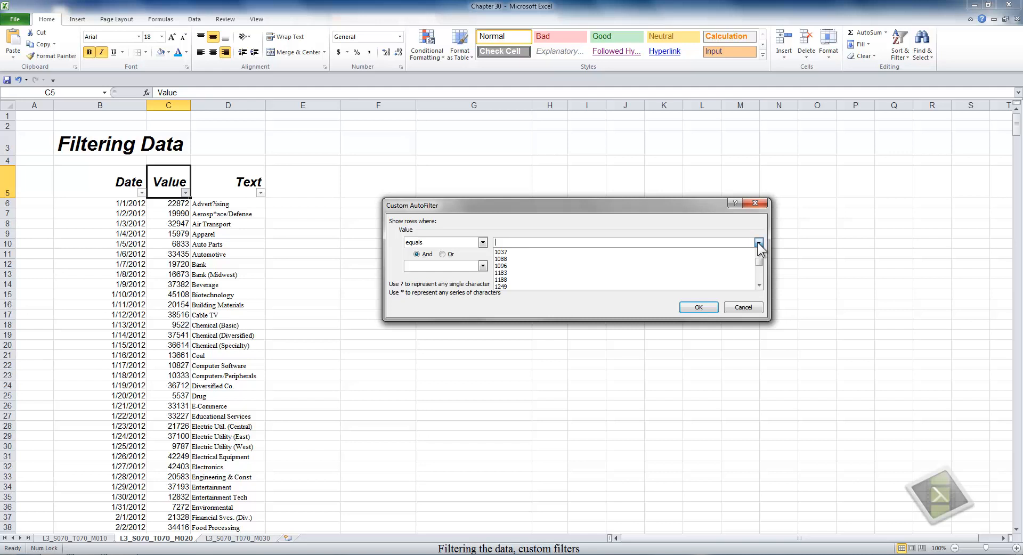
mouse_move(760, 261)
left_mouse_down()
mouse_move(761, 282)
mouse_move(760, 266)
left_mouse_up()
left_click(558, 260)
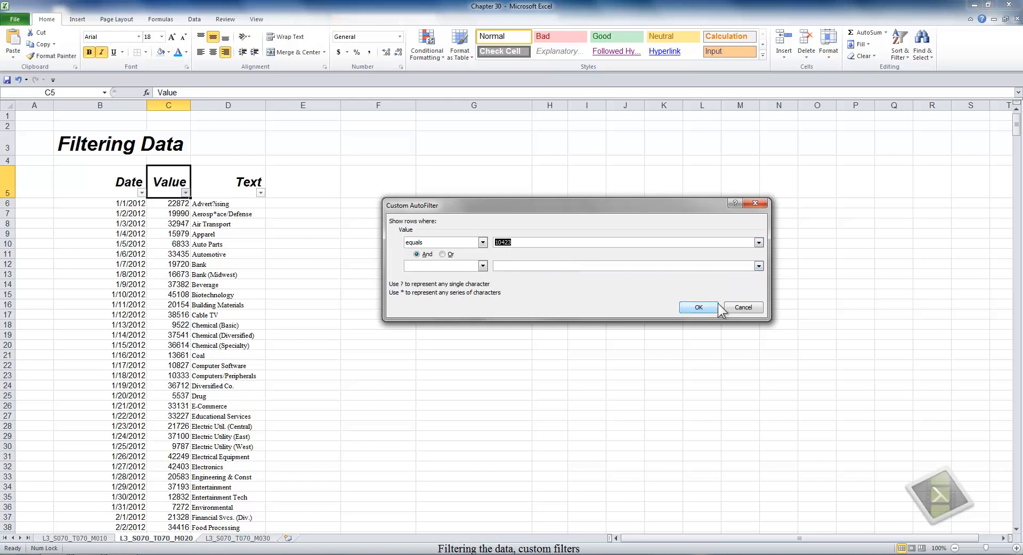
left_click(698, 307)
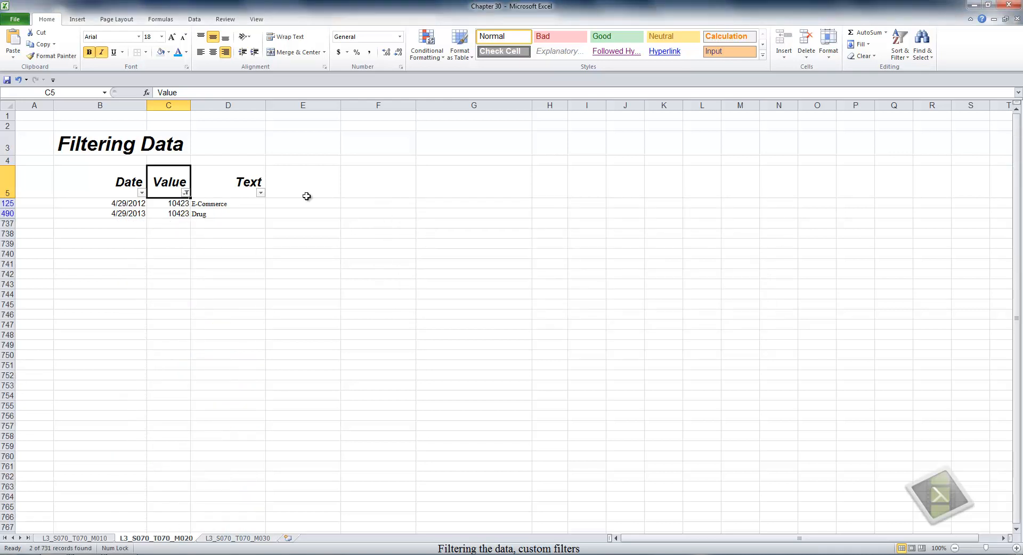
- Clear the 10423 Value filter and start a Number Filters > Top 10 filter on Value
left_click(185, 192)
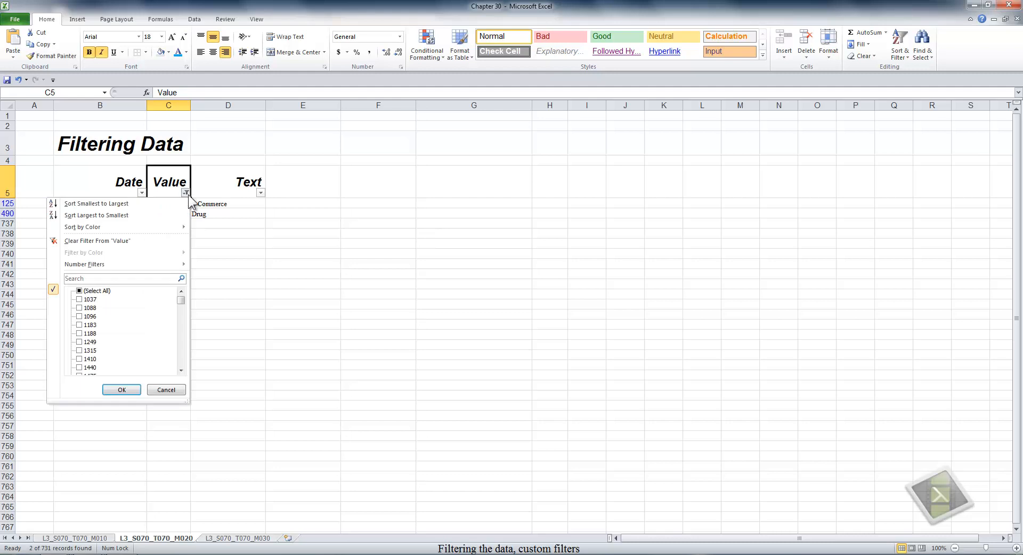
left_click(149, 240)
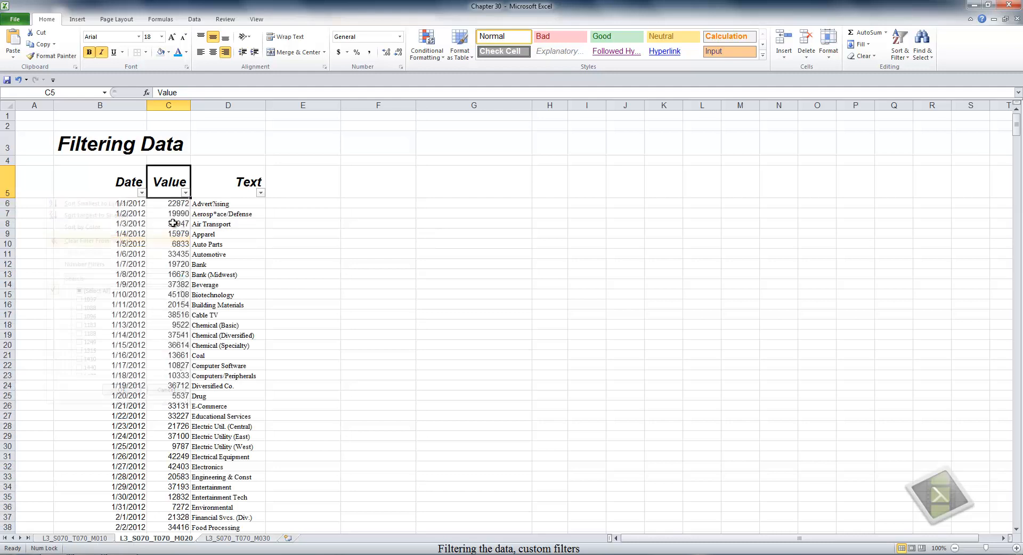
left_click(185, 193)
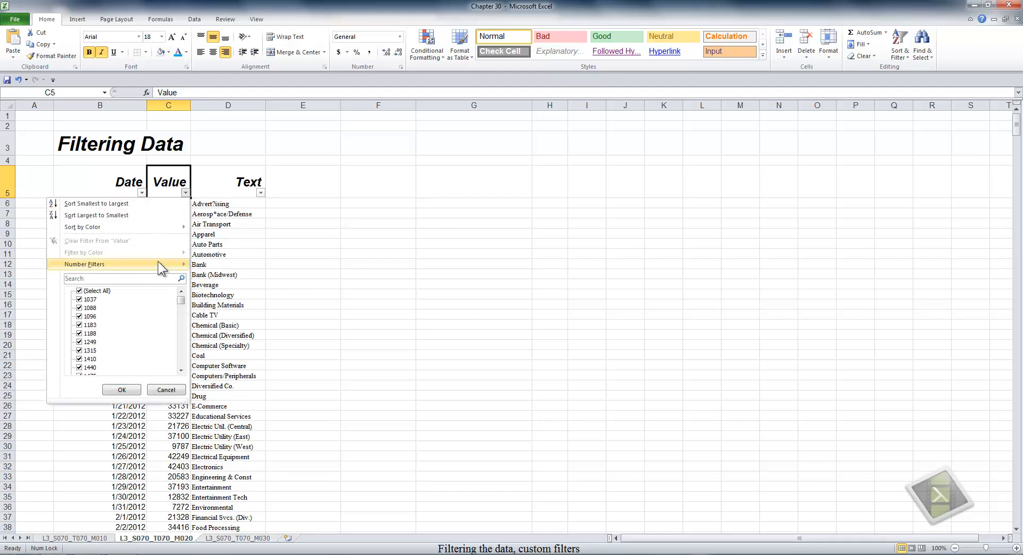
mouse_move(158, 261)
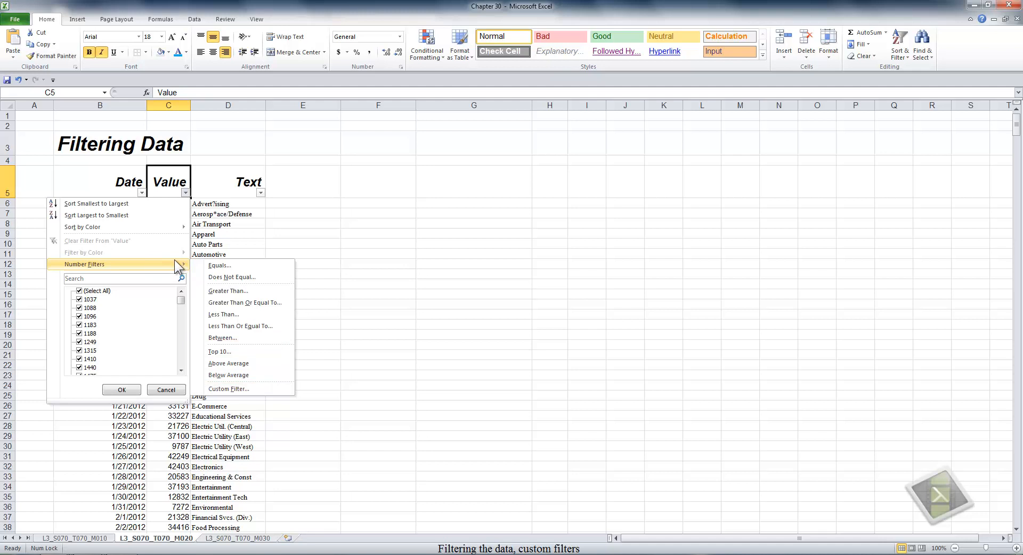
left_click(242, 350)
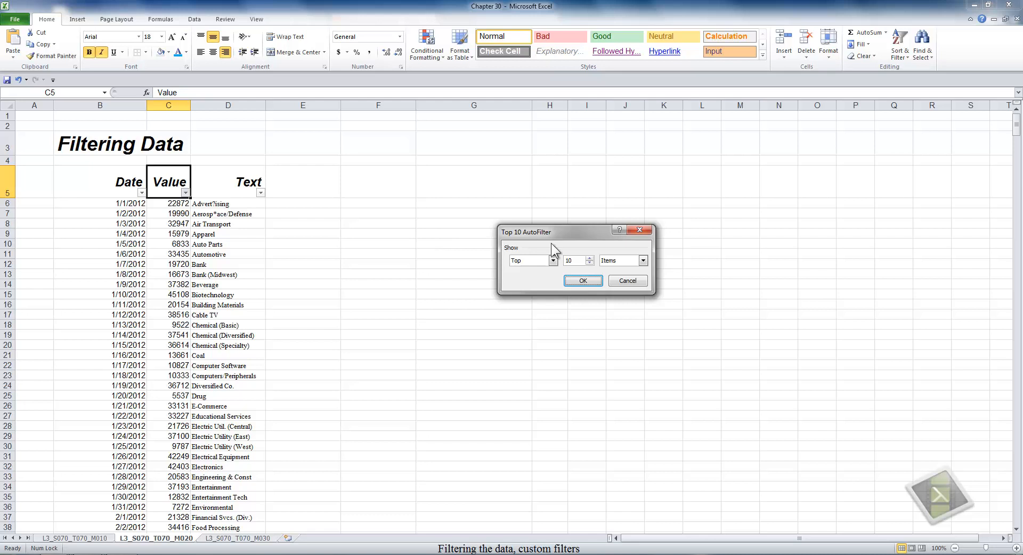
- Apply a Top 10 Items filter to Value, showing 10 of 731 records from 49488 to 49820
left_click(554, 261)
left_click(554, 261)
left_click(590, 258)
left_click(589, 258)
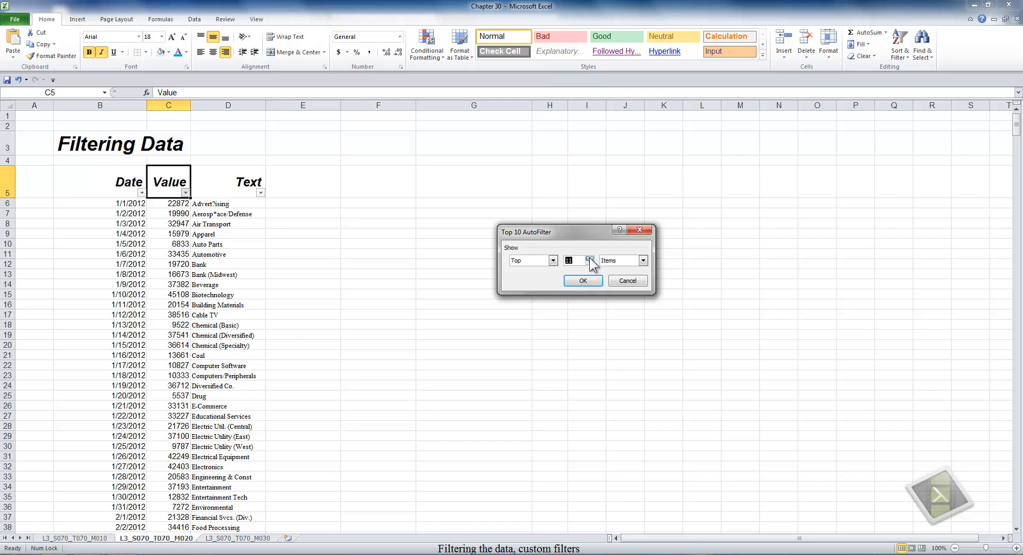
left_click(643, 261)
left_click(643, 262)
left_click(583, 281)
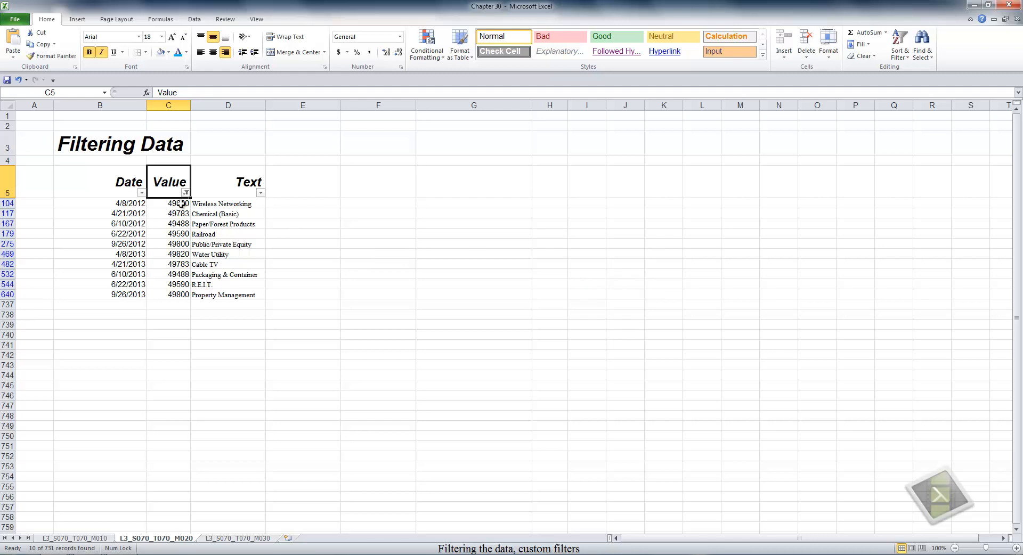
- Add a total beneath the filtered Value cells and select the resulting subtotal cell
left_click_drag(181, 203, 183, 307)
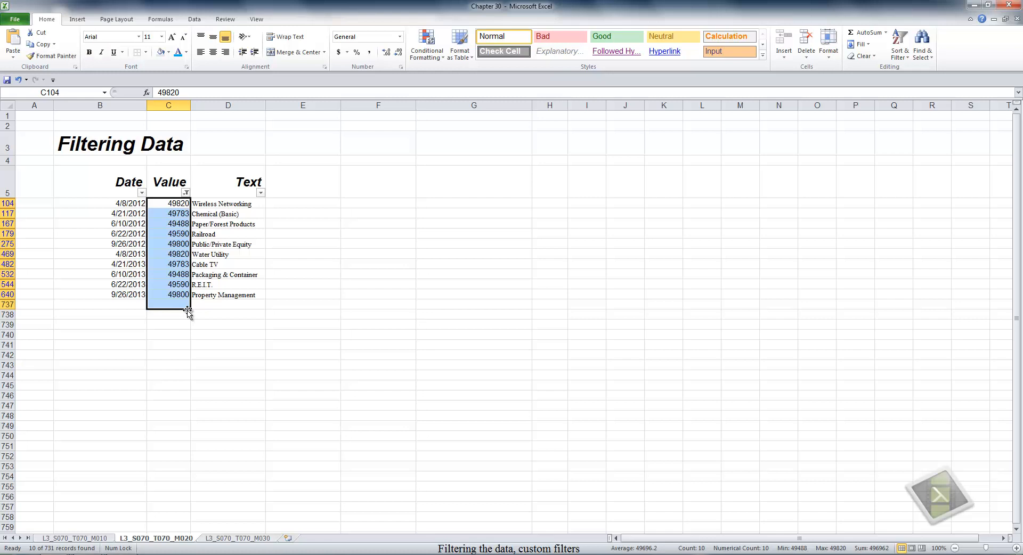
left_click(874, 33)
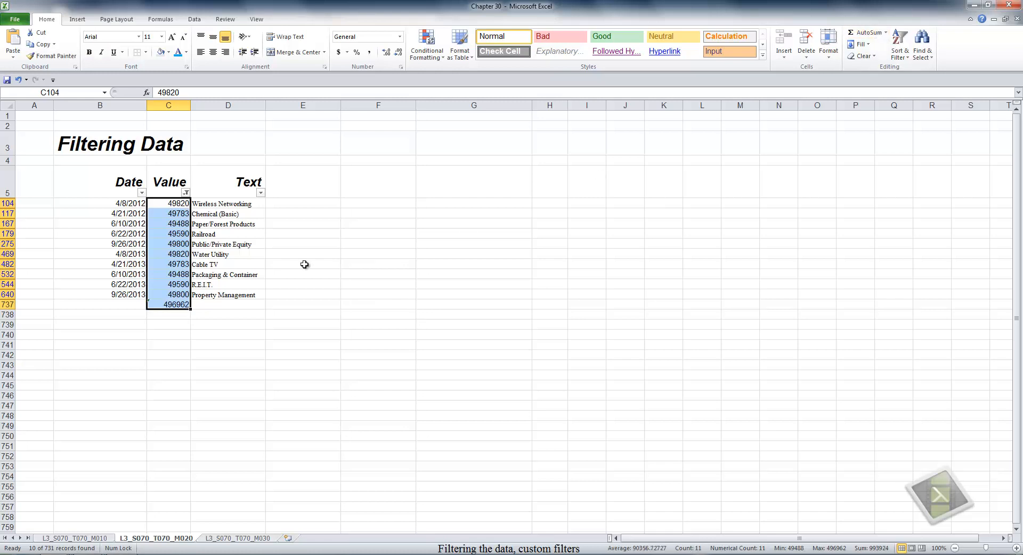
left_click(184, 304)
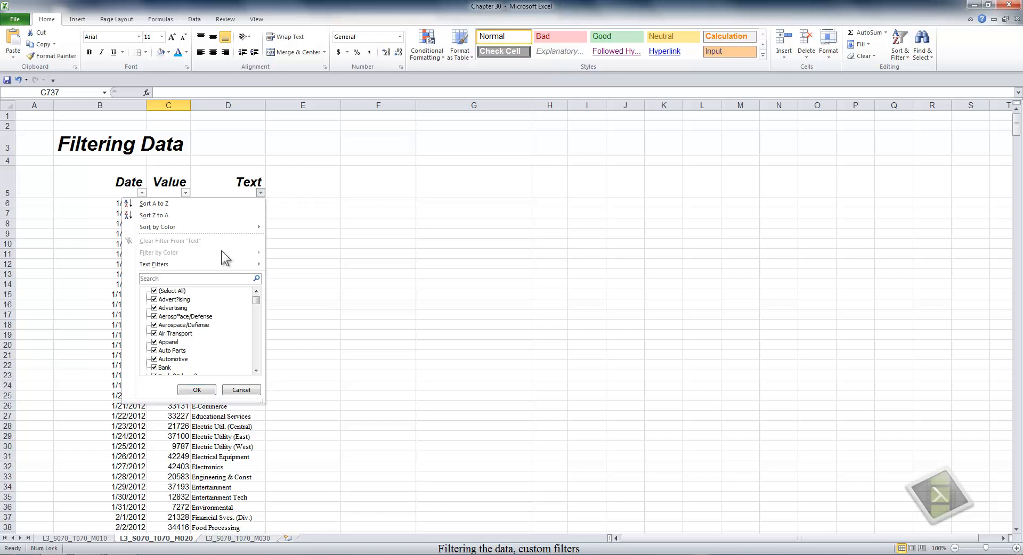
- Apply a Text 'equals' custom filter set to Air Transport, leaving 8 of 731 records
mouse_move(215, 264)
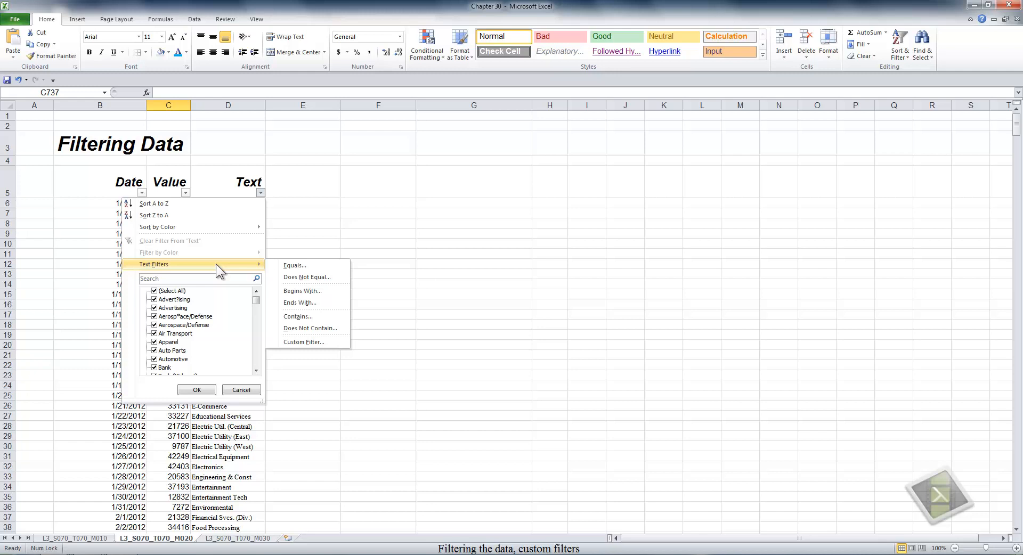
left_click(296, 266)
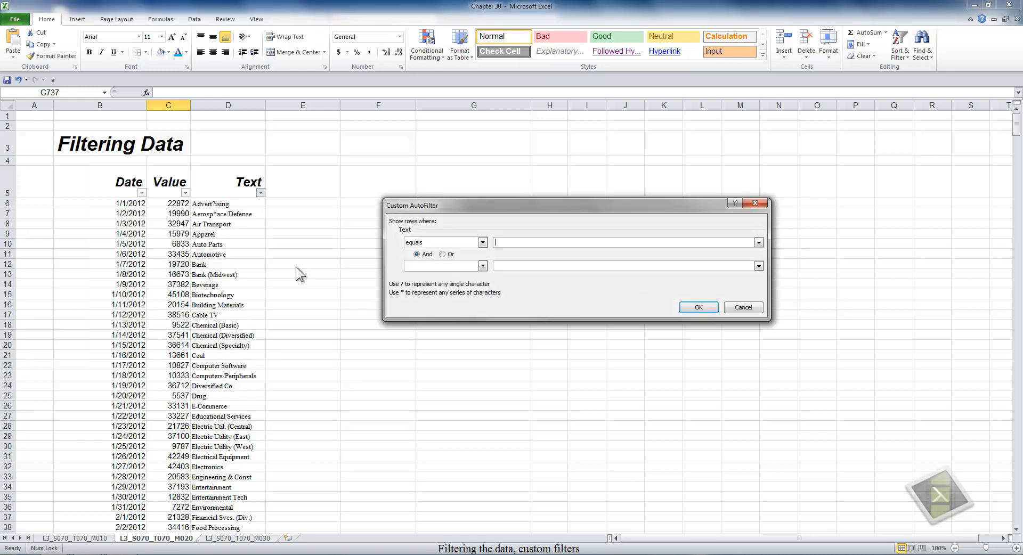
left_click(483, 243)
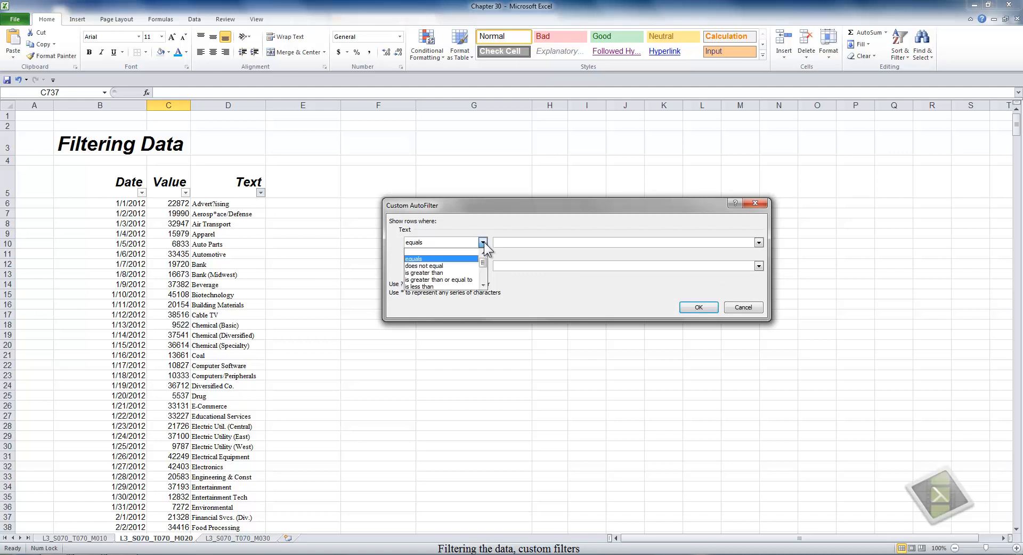
left_click(483, 242)
left_click(507, 241)
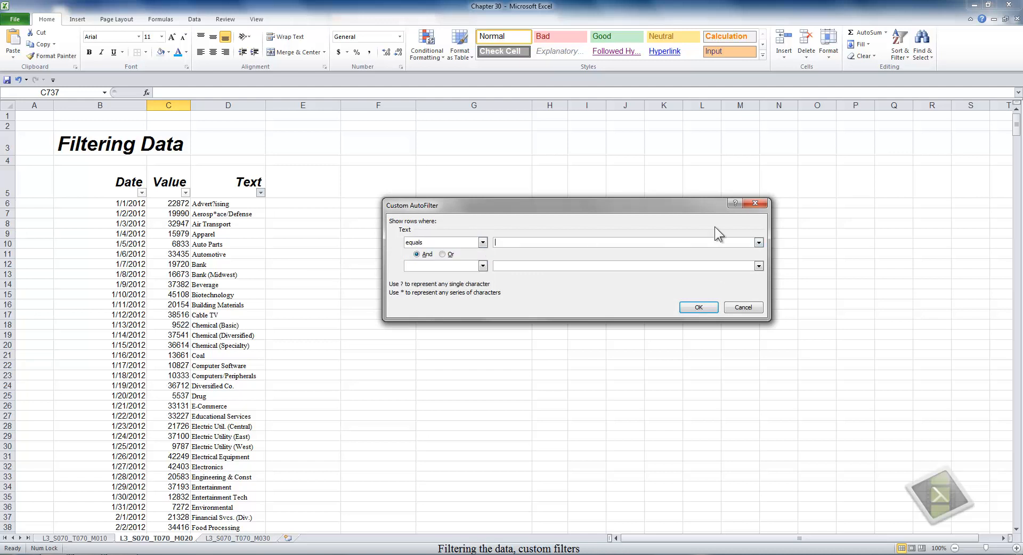
left_click(758, 243)
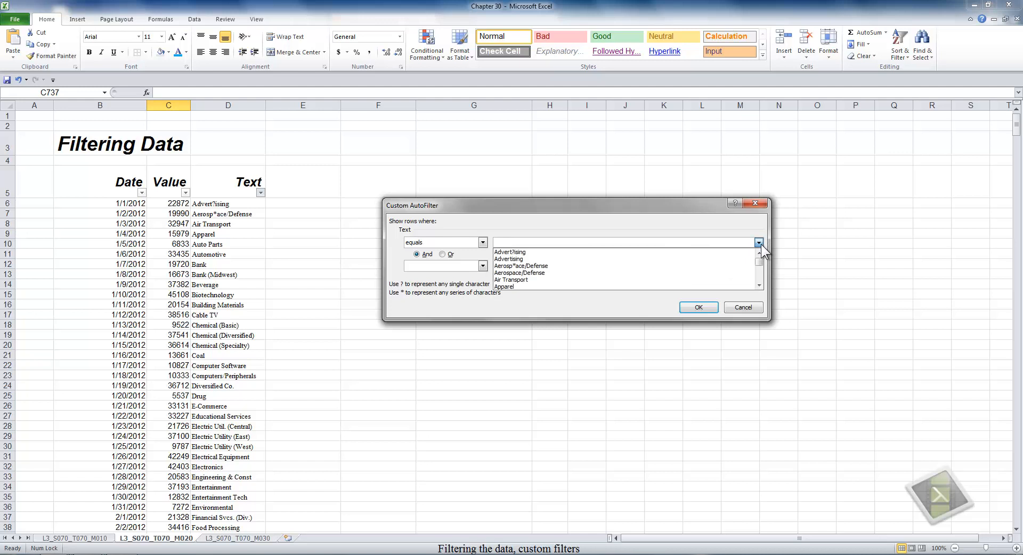
left_click(577, 279)
left_click(692, 307)
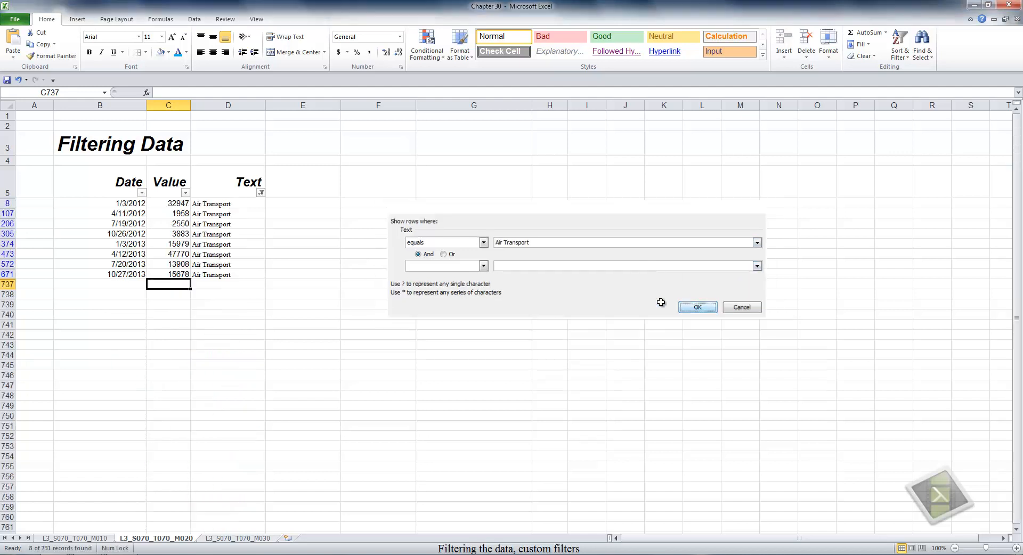
- Clear the Air Transport filter from the Text column so all rows return
left_click(260, 193)
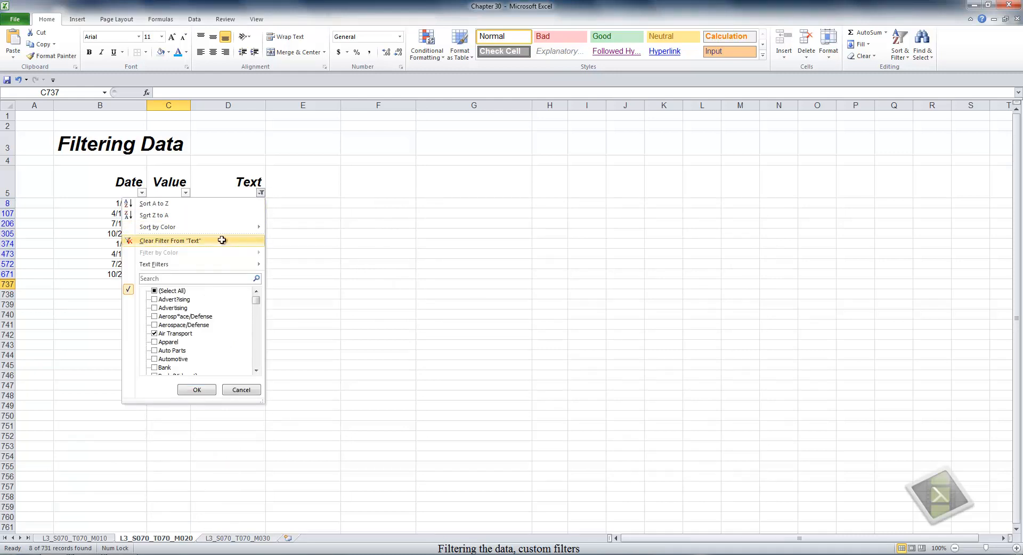
left_click(222, 241)
left_click(261, 194)
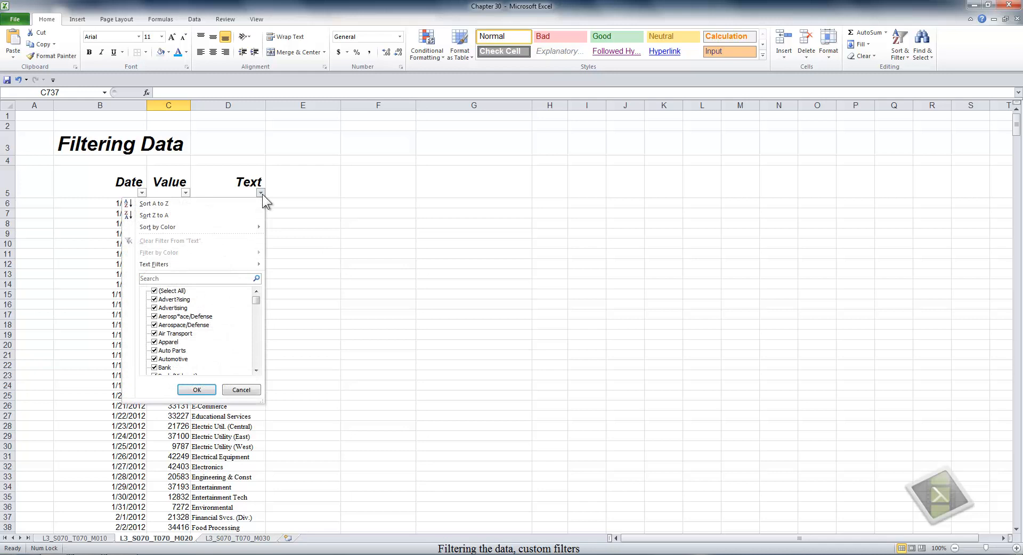
- Enlarge the Text filter's value list, try a search for 'b', then clear the search
left_click(209, 278)
left_click_drag(263, 405, 259, 541)
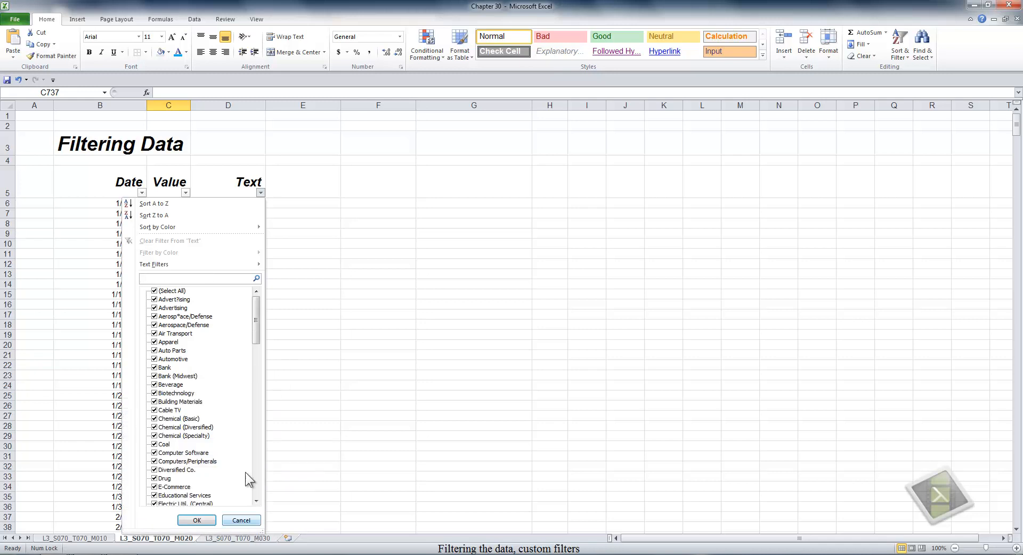
left_click(175, 278)
type("b")
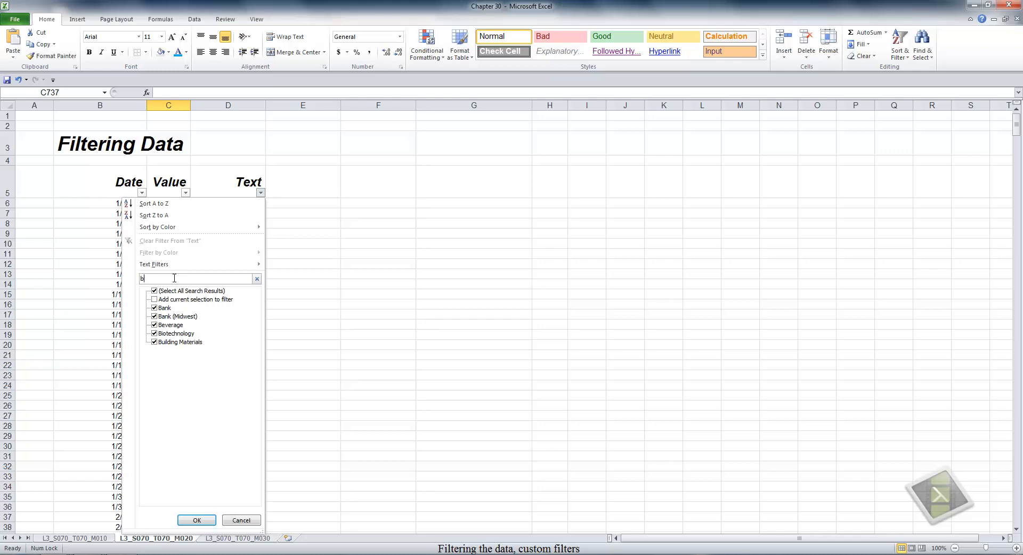
key("BackSpace")
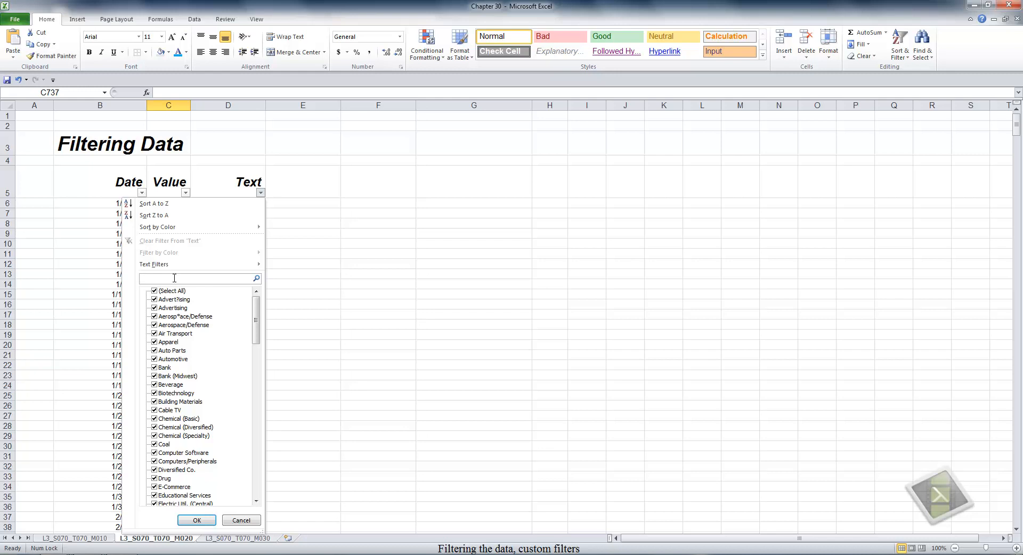
type("?")
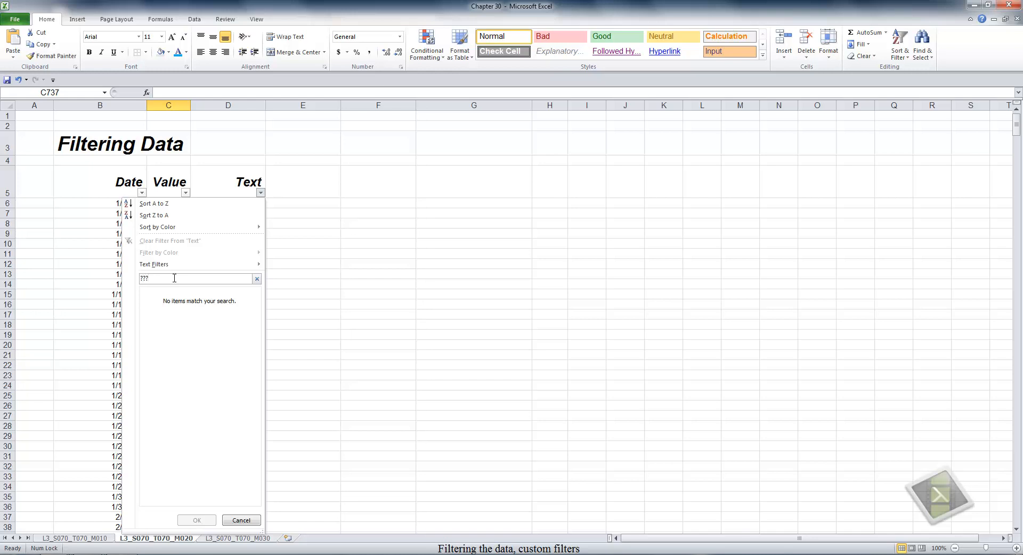
type("?")
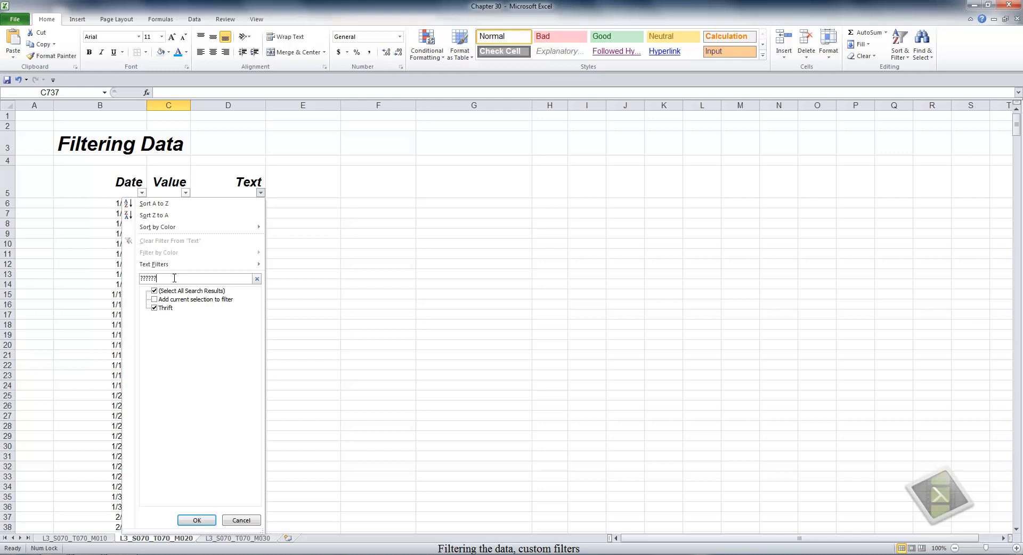
key("BackSpace")
key("BackSpace")
key("BackSpace")
key("BackSpace")
key("BackSpace")
key("BackSpace")
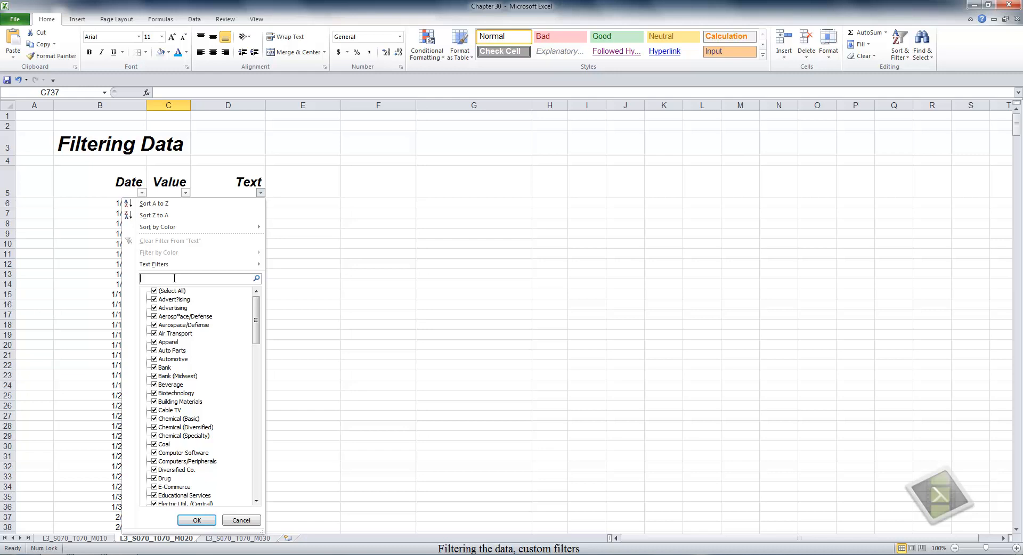
- Enter ~? in the Text filter search box to match a literal question mark
type("~")
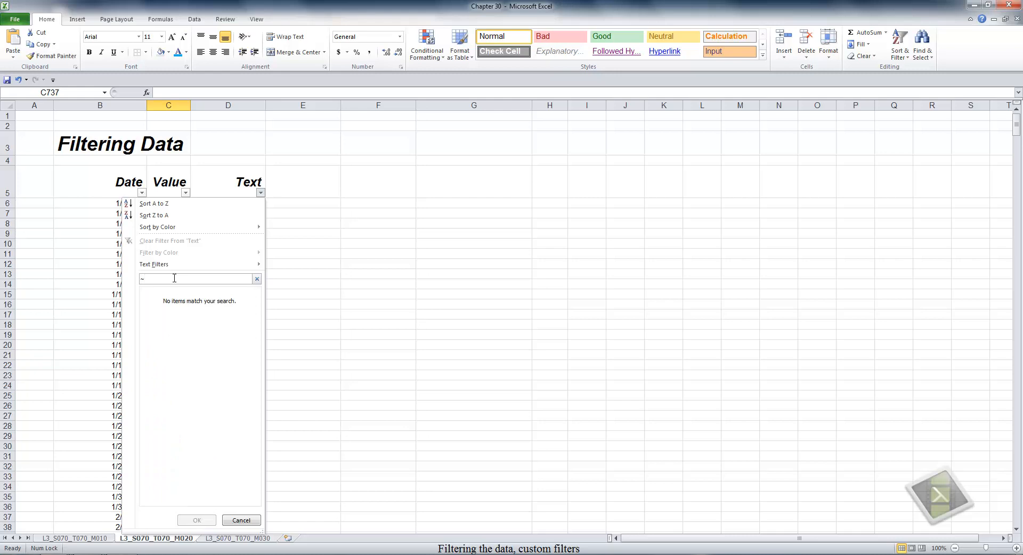
type("?")
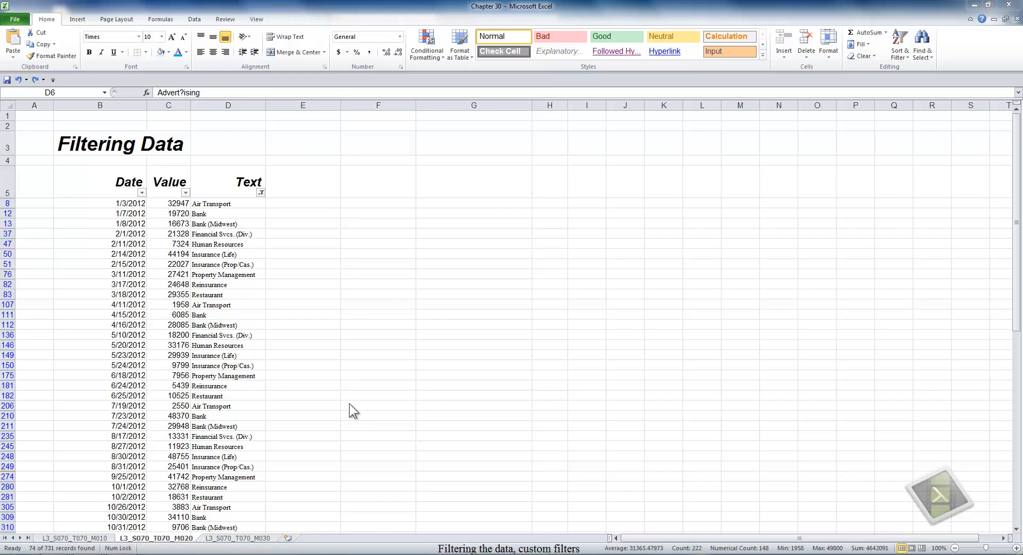
- Sort the filtered Text rows A to Z, then reverse them Z to A
left_click(263, 192)
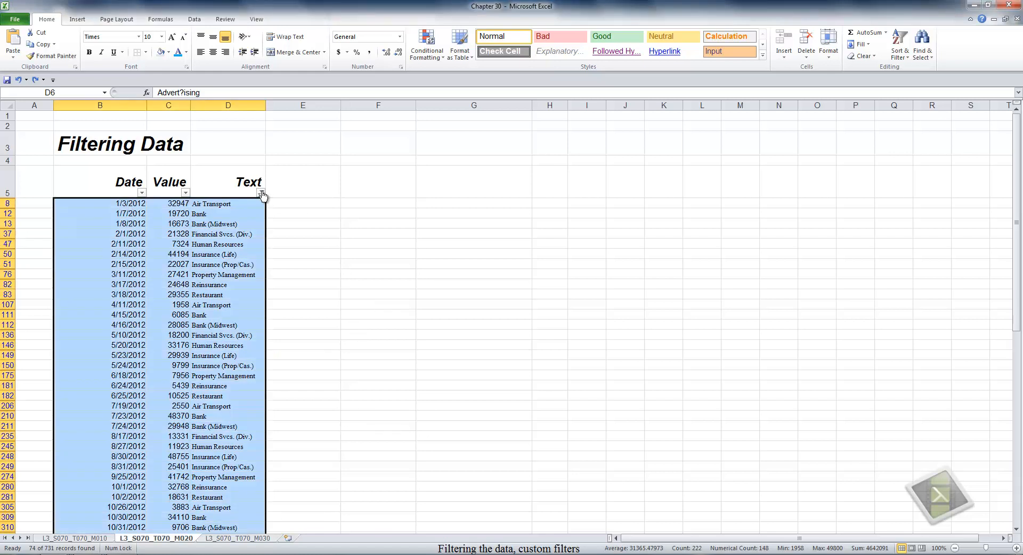
left_click(261, 193)
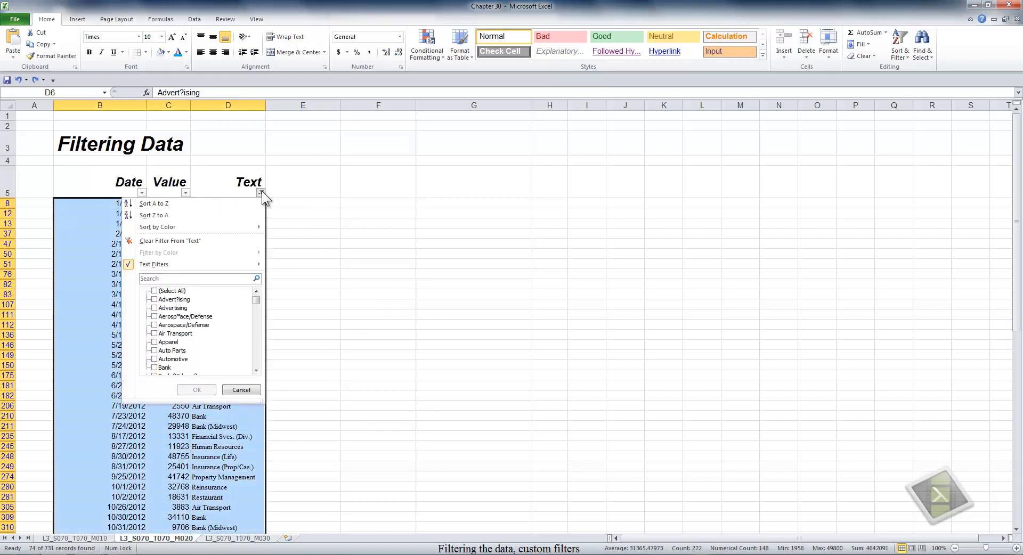
left_click(162, 203)
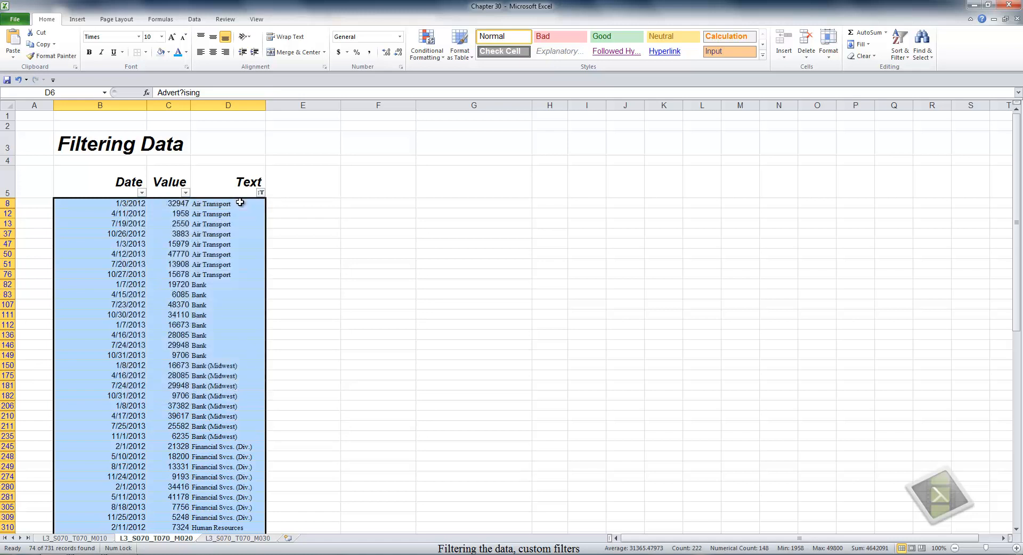
left_click(261, 193)
left_click(211, 214)
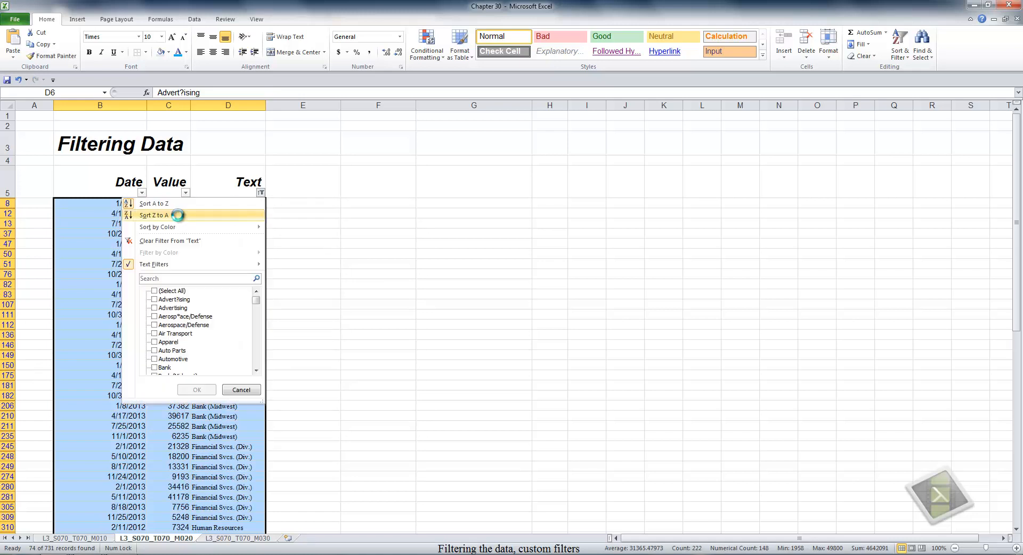